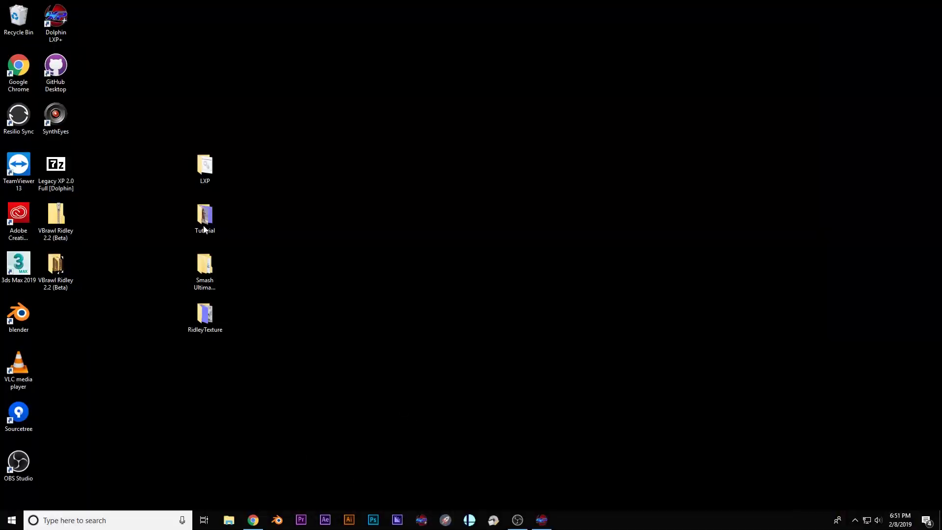
Step: Open the Tutorial folder and view the brick normal map in 1.png and the before/after cubes in 2.png
double_click(212, 212)
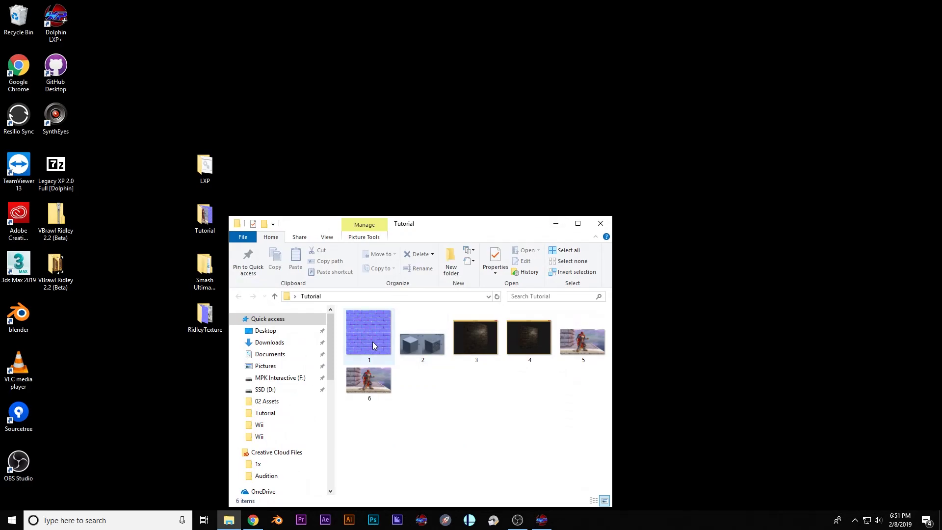
click(374, 338)
double_click(375, 338)
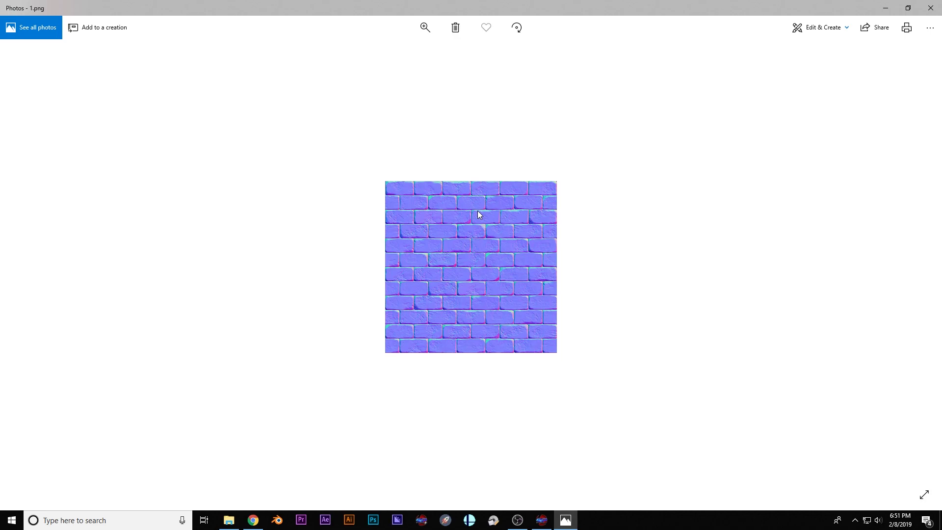
key(Right)
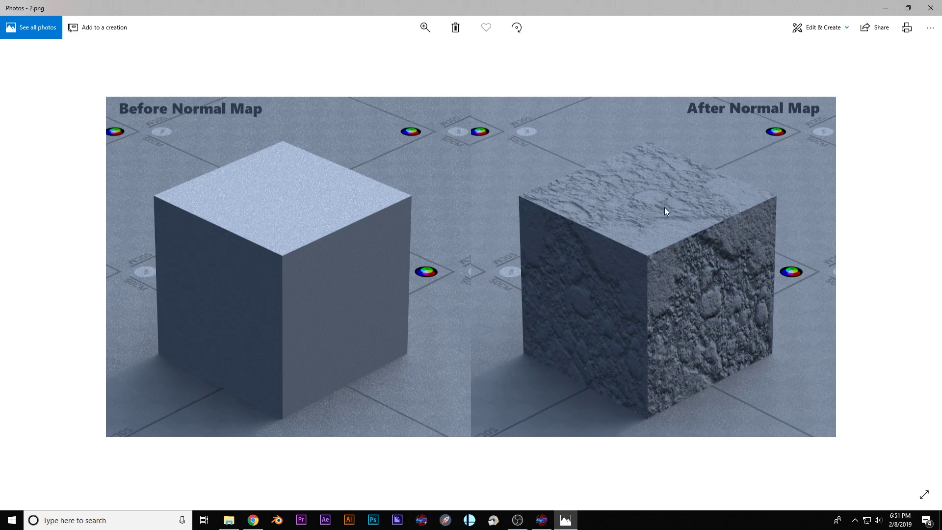
Step: Examine the brick wall renders in 3.png and 4.png up close, and close the image viewer
key(Right)
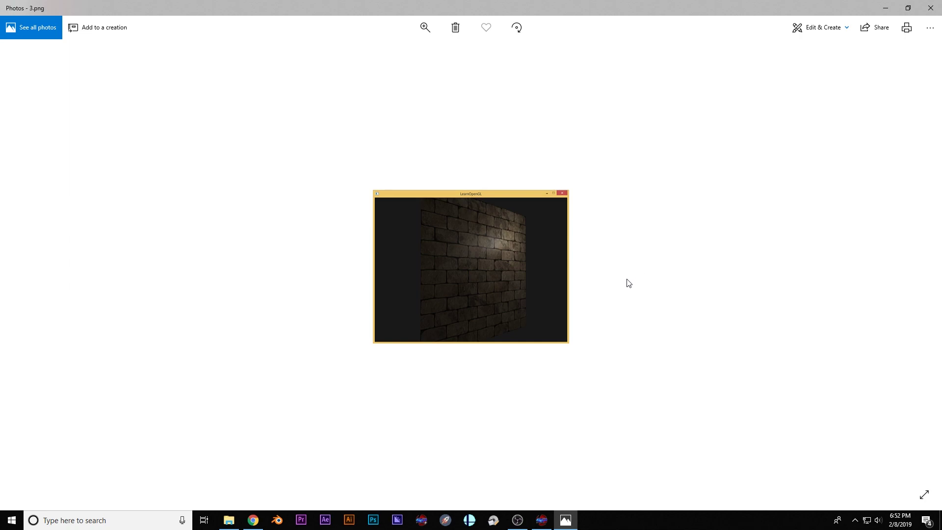
scroll(530, 283, up, 3)
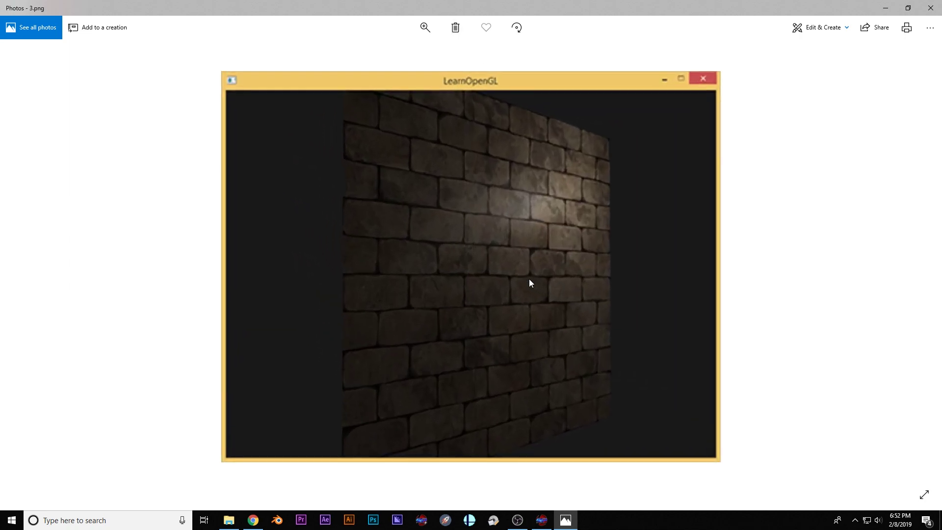
scroll(530, 283, up, 1)
scroll(540, 284, down, 1)
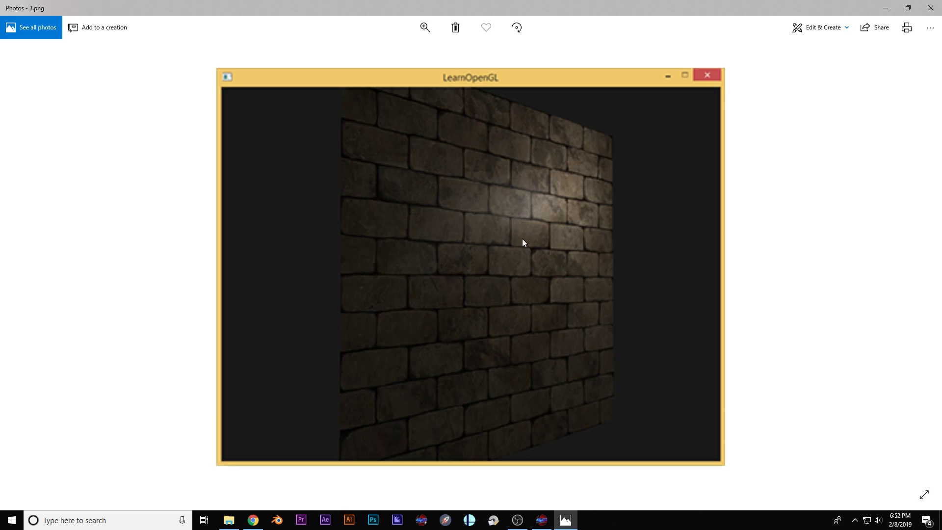
key(alt+F4)
double_click(531, 342)
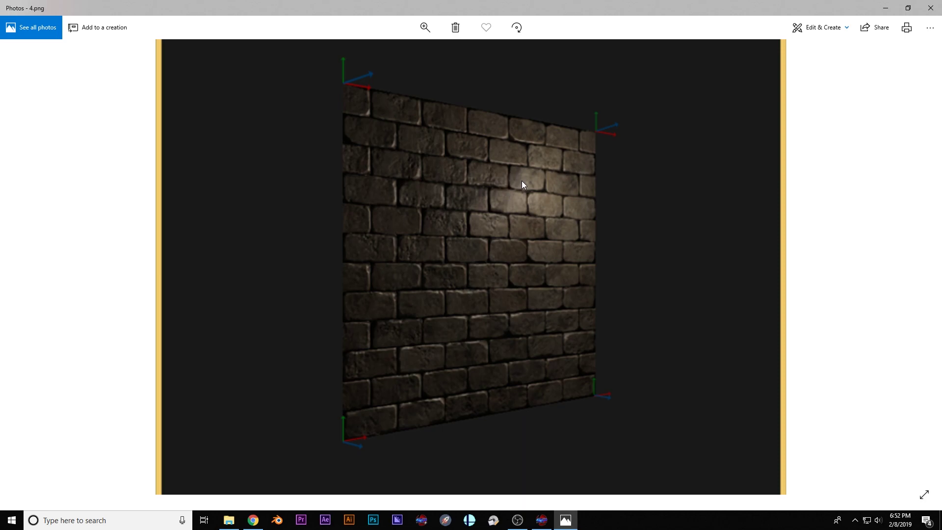
double_click(497, 199)
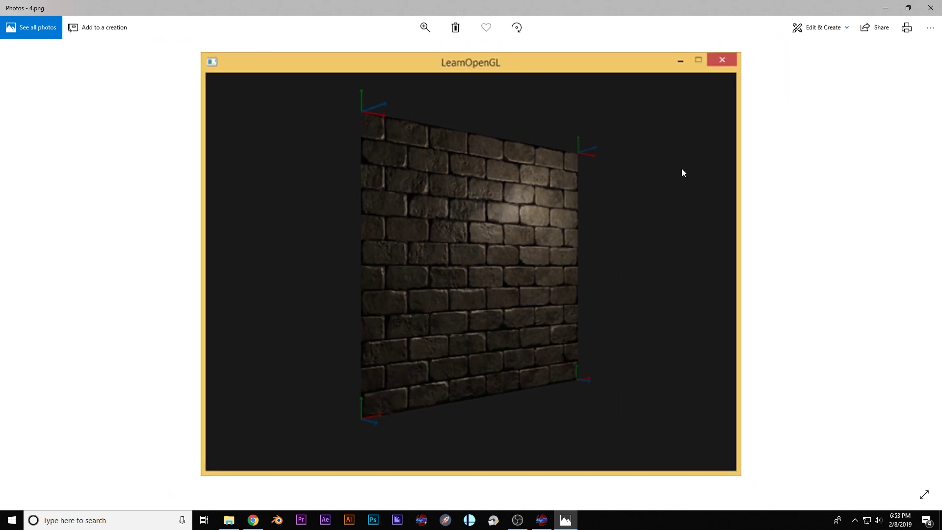
click(930, 8)
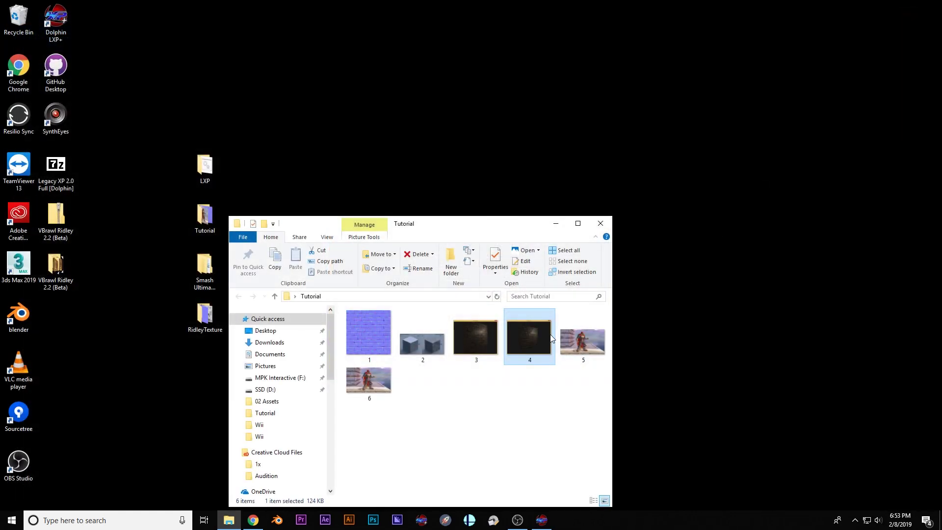
Step: Compare the character renders 5.png and 6.png by alternating between them, and close the image viewer
double_click(581, 326)
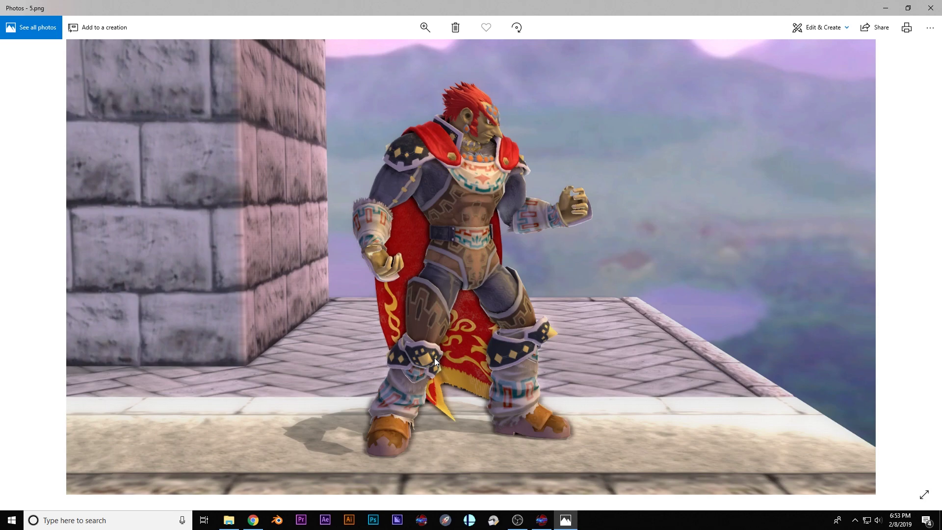
key(Right)
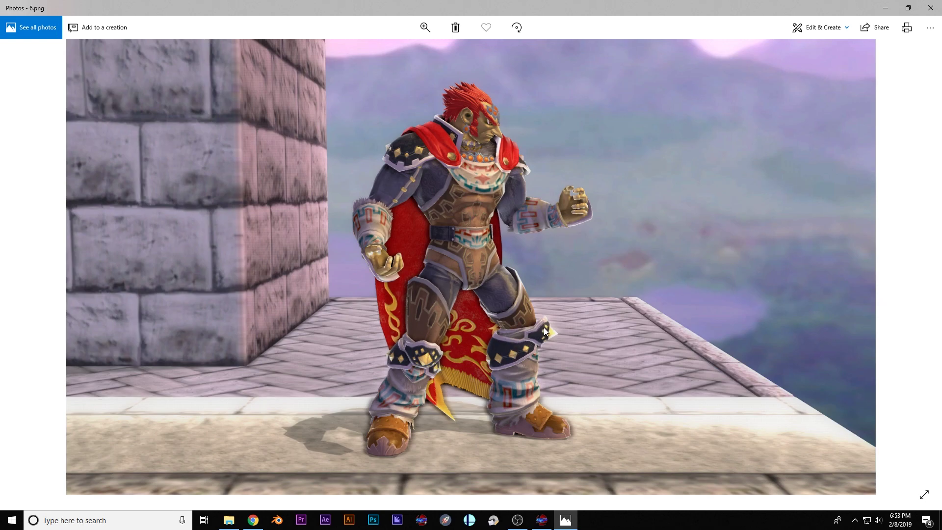
key(Left)
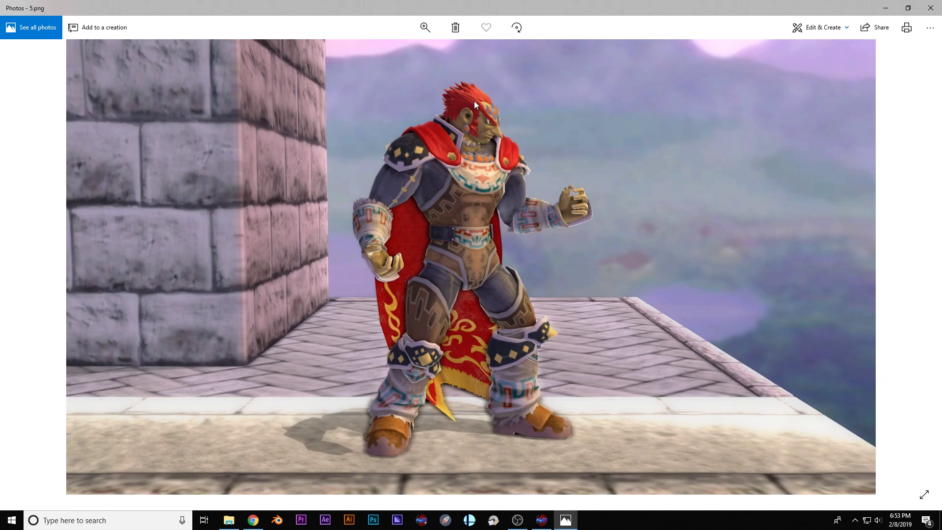
key(Right)
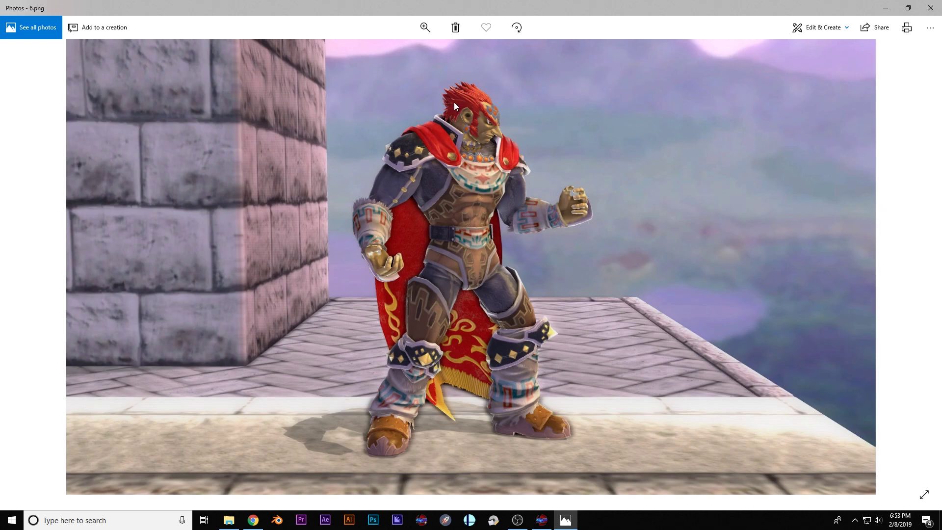
key(Left)
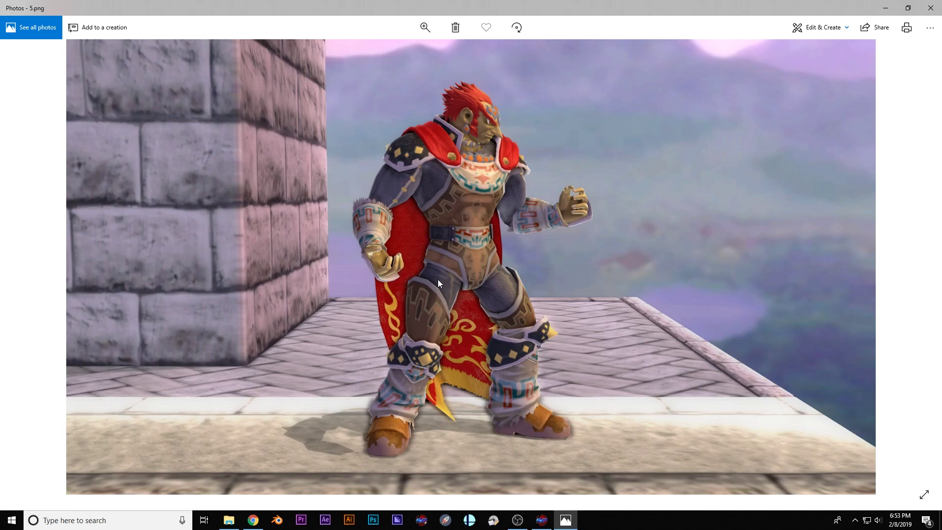
key(Right)
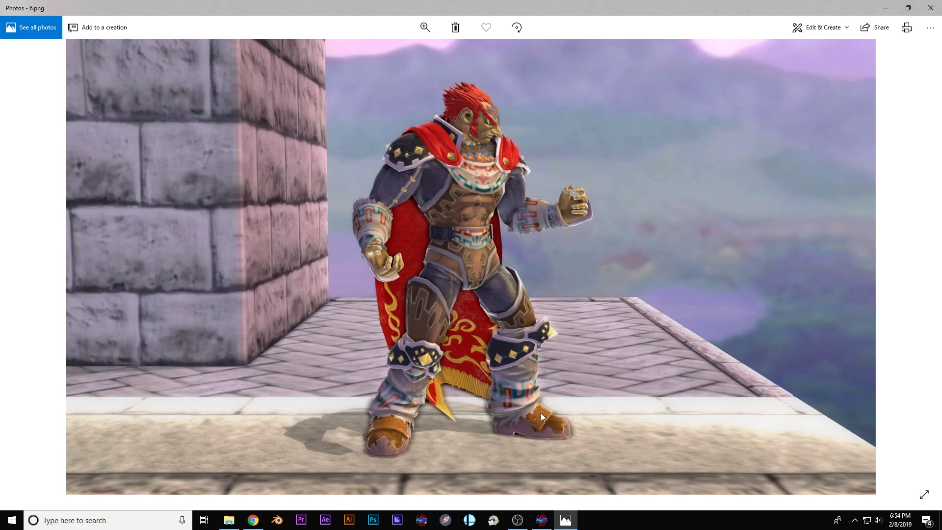
key(Left)
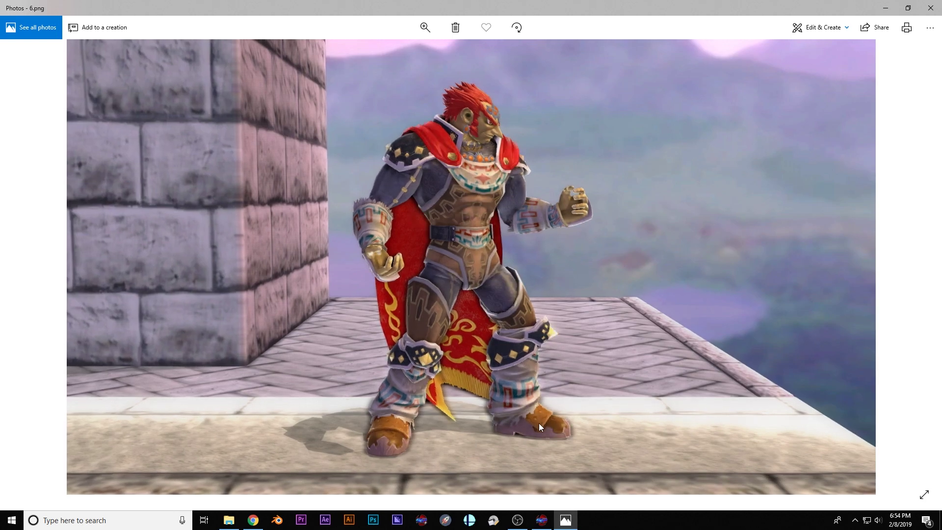
key(Right)
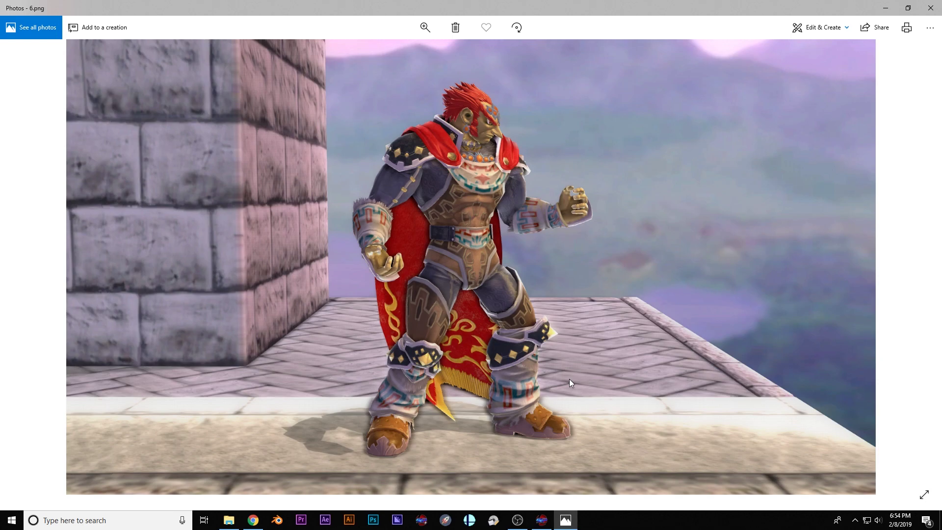
click(931, 8)
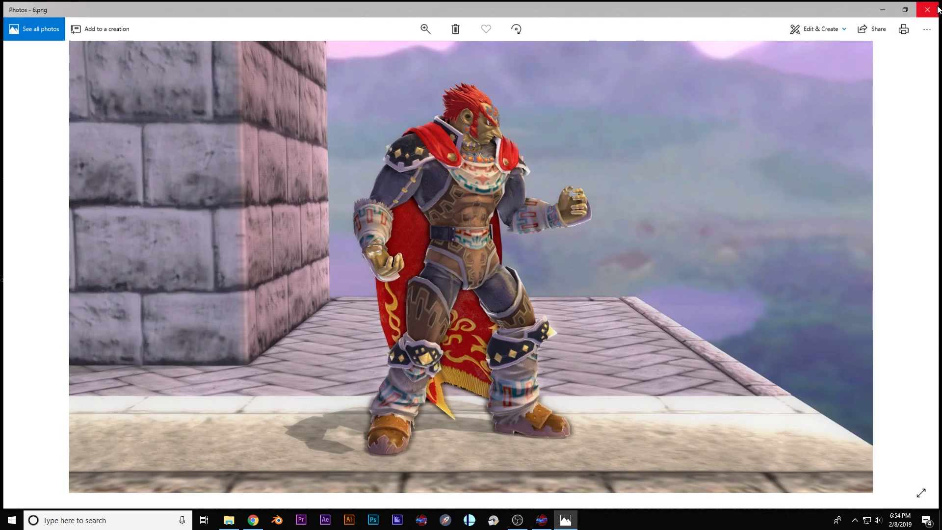
Step: Switch to Chrome, show the Legacy XP 2.0 Full listing on Brawl Vault, and close the normal map search and Wikipedia pages
click(253, 520)
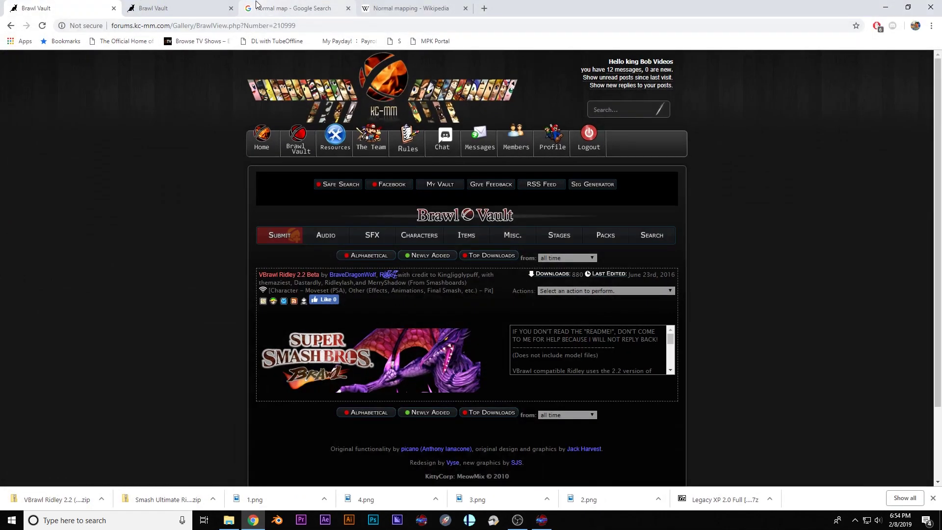
click(189, 9)
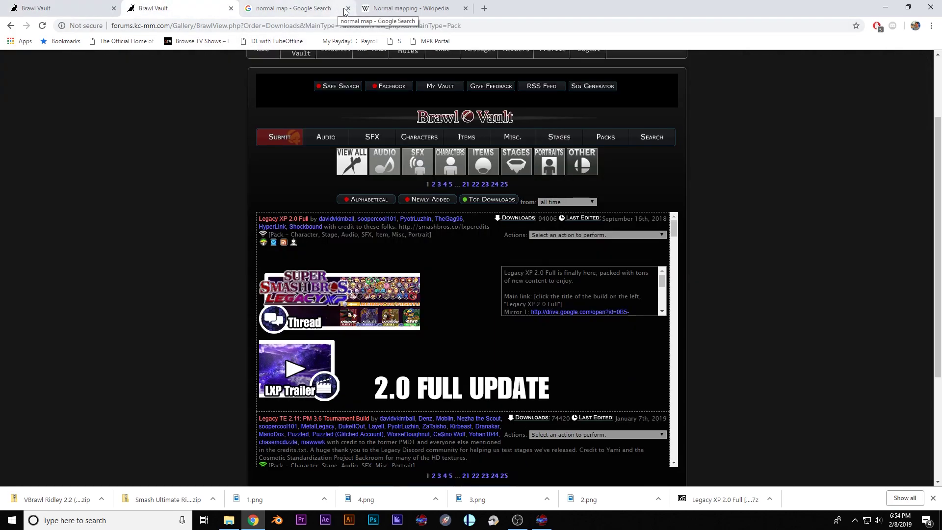
middle_click(347, 10)
middle_click(277, 8)
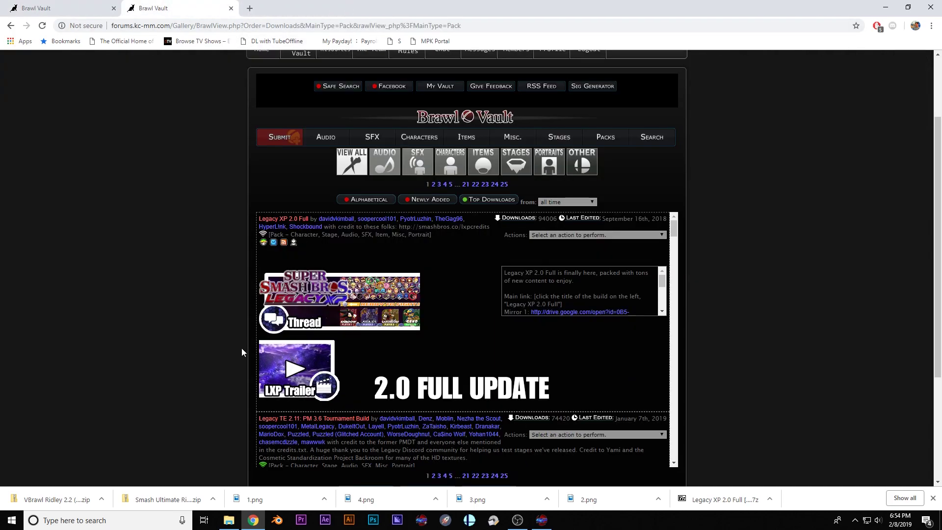
Step: View the Smash Ultimate Ridley and VBrawl Ridley 2.2 Beta listings on Brawl Vault, and minimize the browser
click(64, 8)
scroll(202, 269, down, 2)
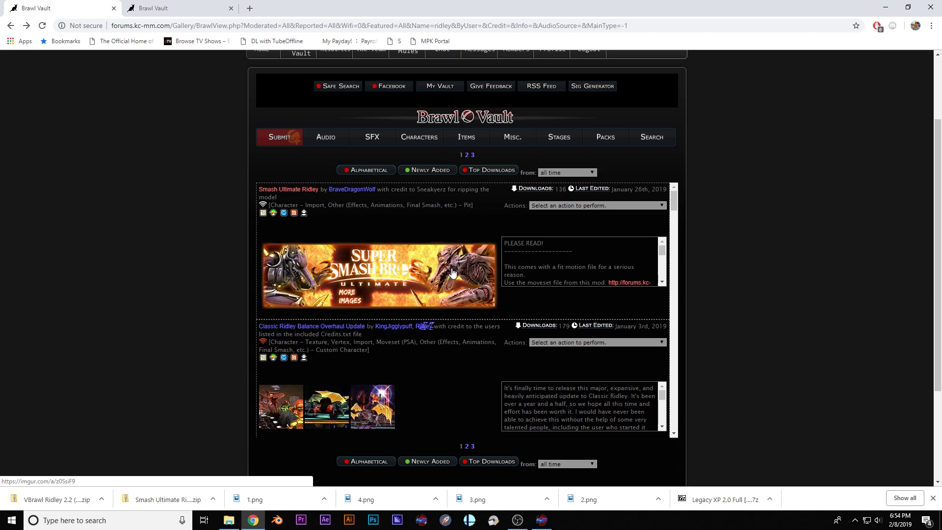
key(alt+Right)
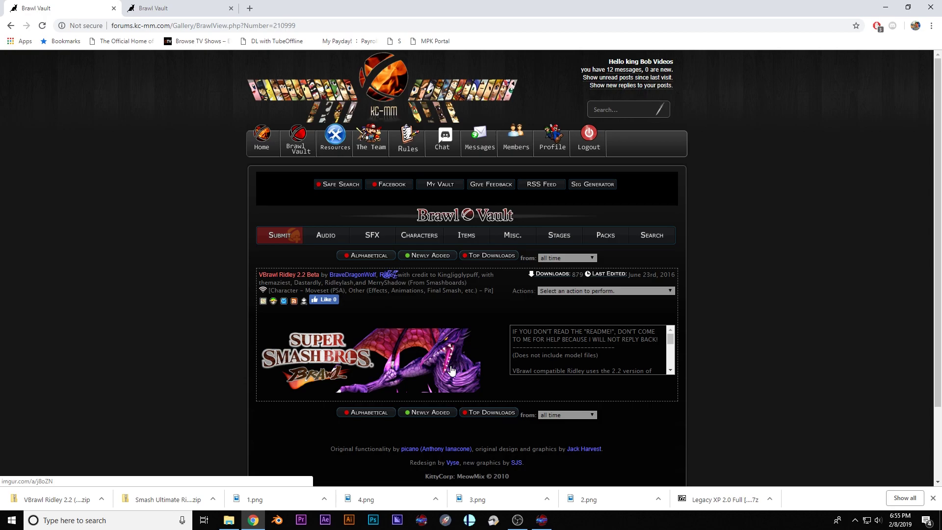
click(885, 7)
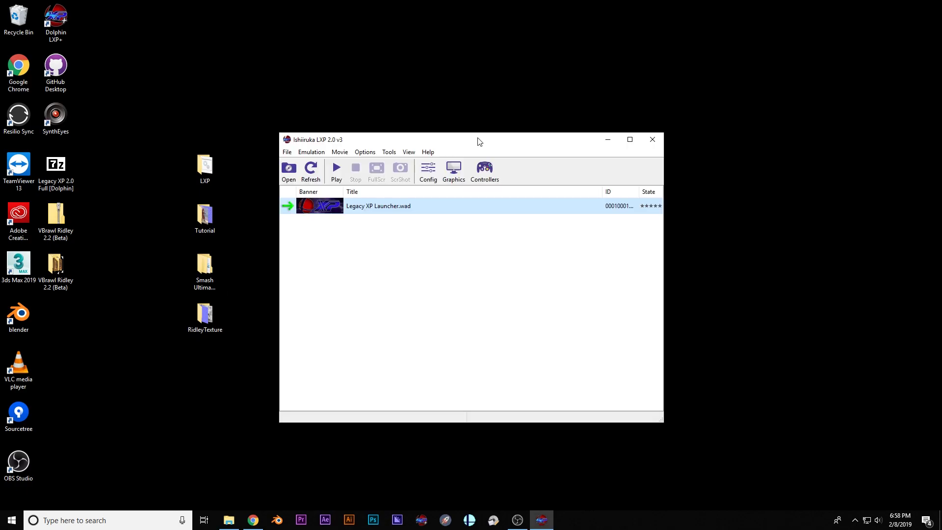
Step: Enable Per-Pixel Lighting in the graphics enhancements of Ishiiruka LXP 2.0 v3
click(453, 169)
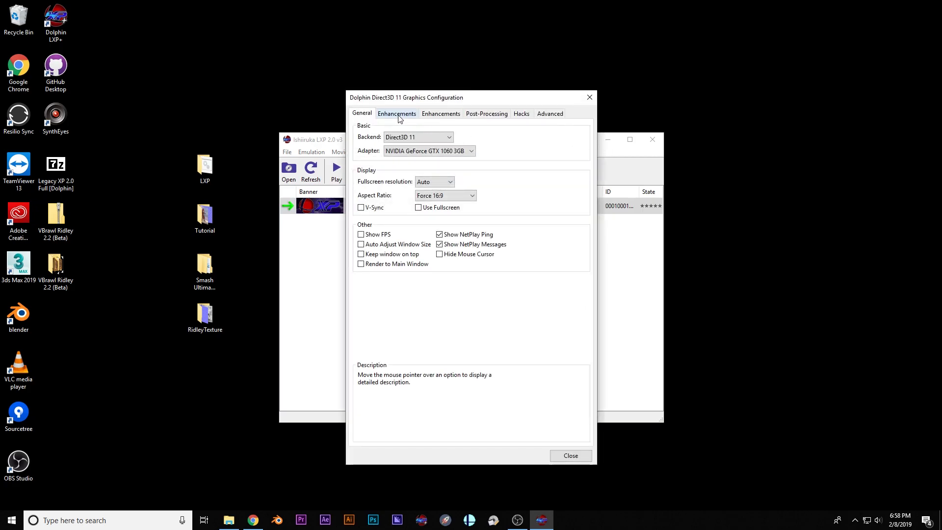
click(396, 113)
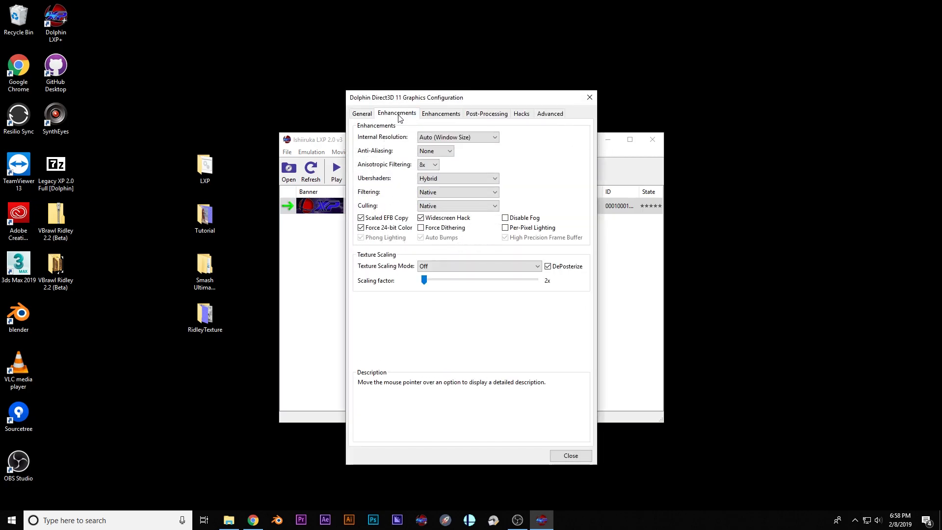
click(508, 230)
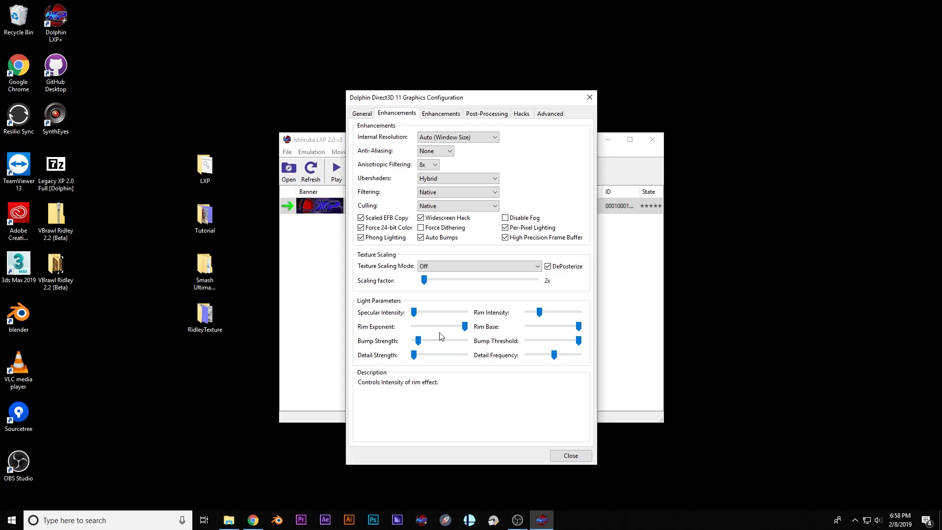
Step: Launch Dolphin LXPii 2.1 v4 and display its graphics enhancement settings as a reference for the light parameters
click(420, 519)
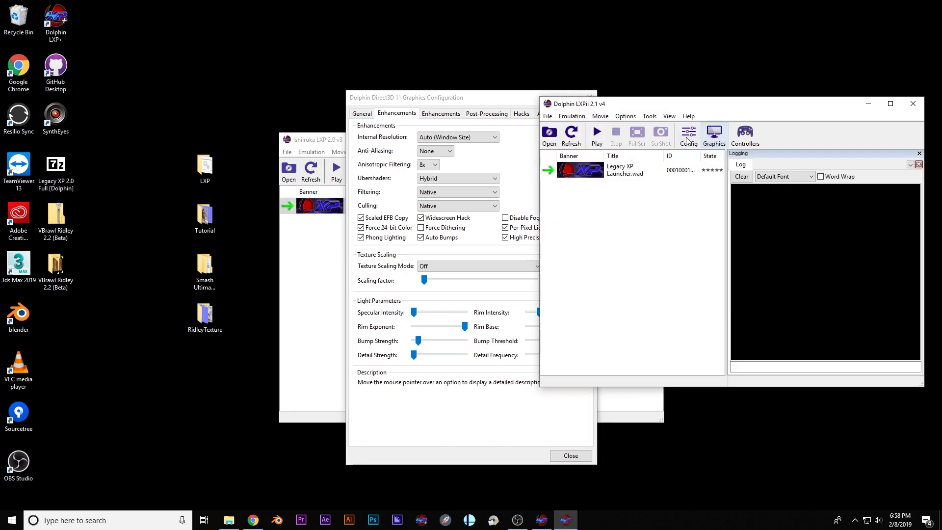
click(713, 134)
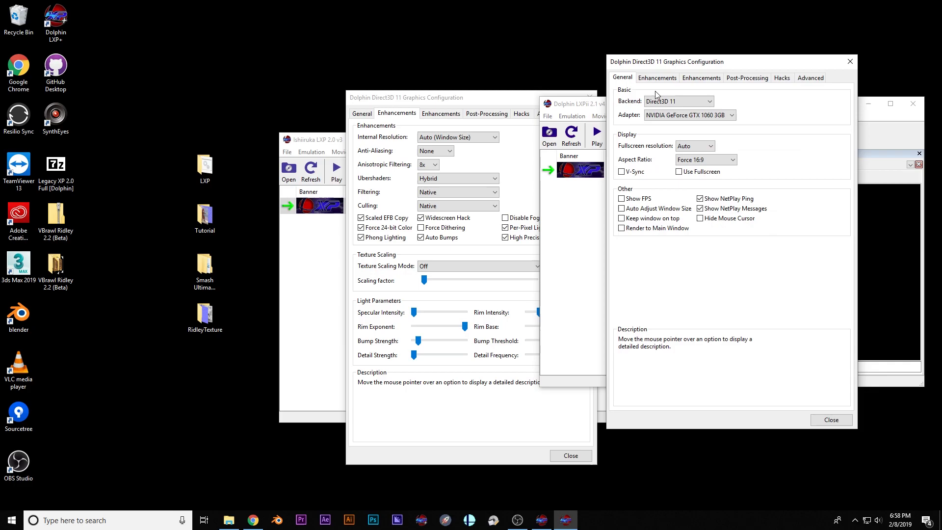
click(657, 78)
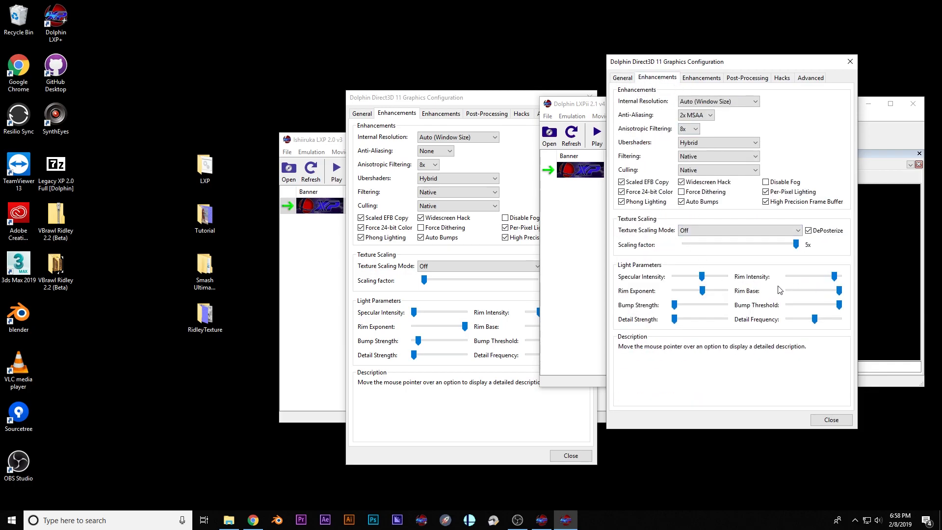
Step: In Ishiiruka, set Rim Intensity near maximum, Specular Intensity and Rim Exponent to about midway, and Bump Strength to minimum; close Dolphin LXPii
click(485, 101)
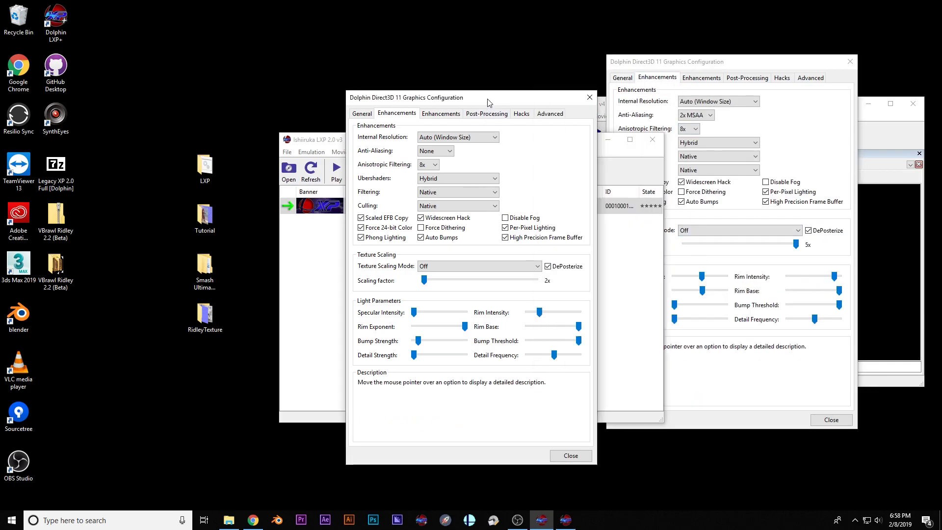
click(542, 316)
drag(571, 312, 575, 312)
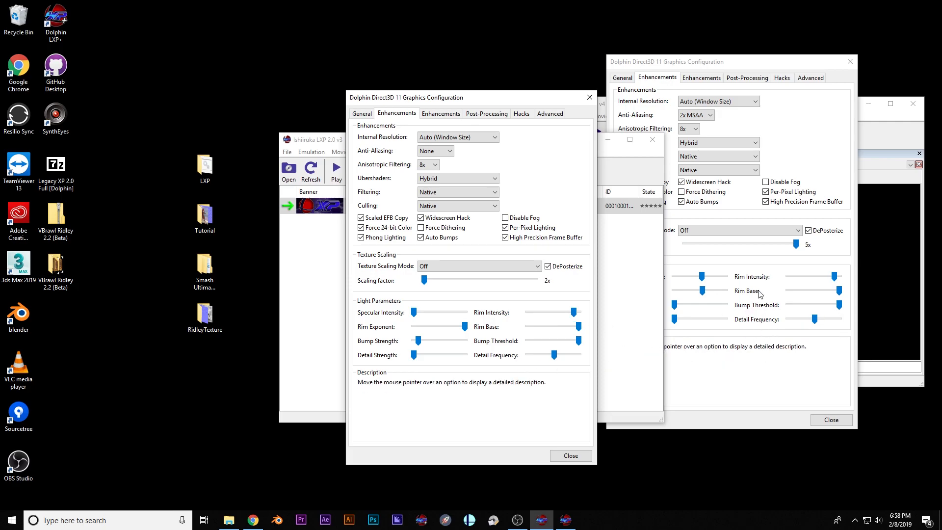
drag(414, 312, 437, 324)
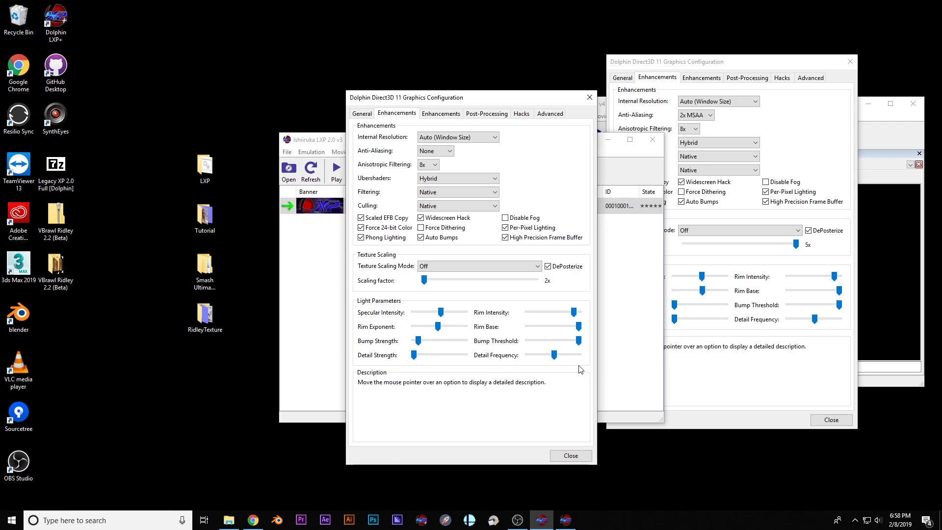
drag(418, 340, 413, 345)
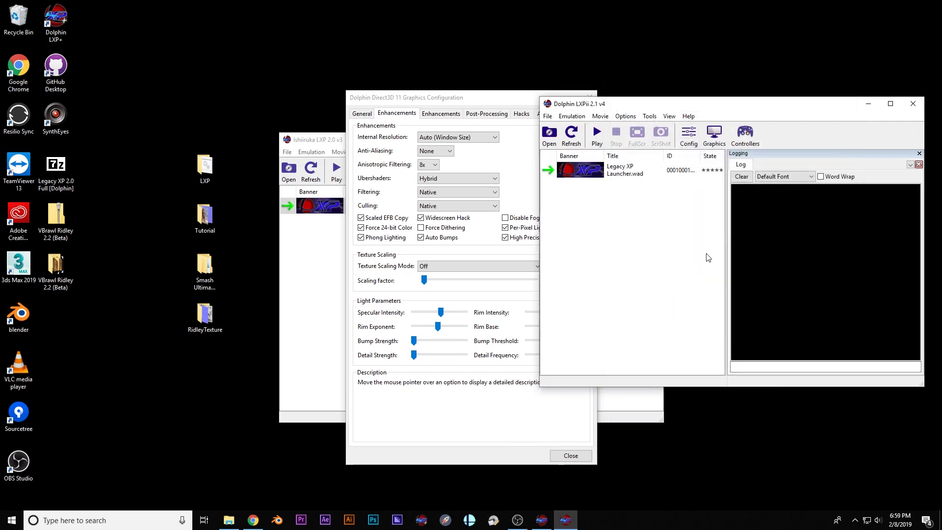
click(913, 103)
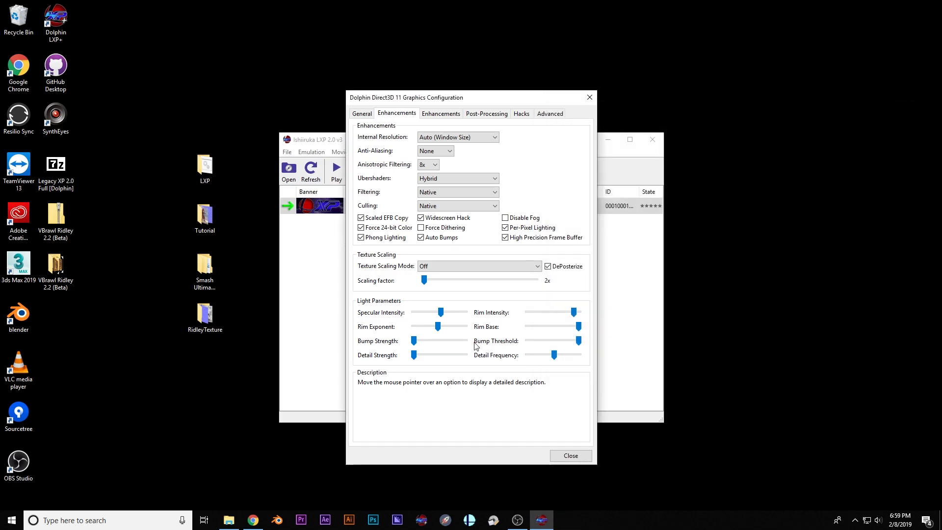
Step: Enable Load Custom Material Maps in the advanced graphics settings
click(550, 113)
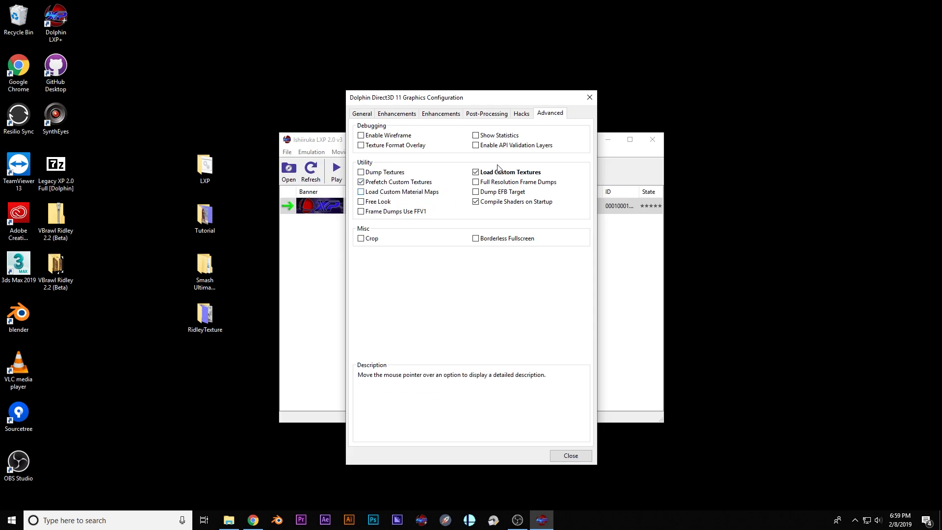
click(361, 192)
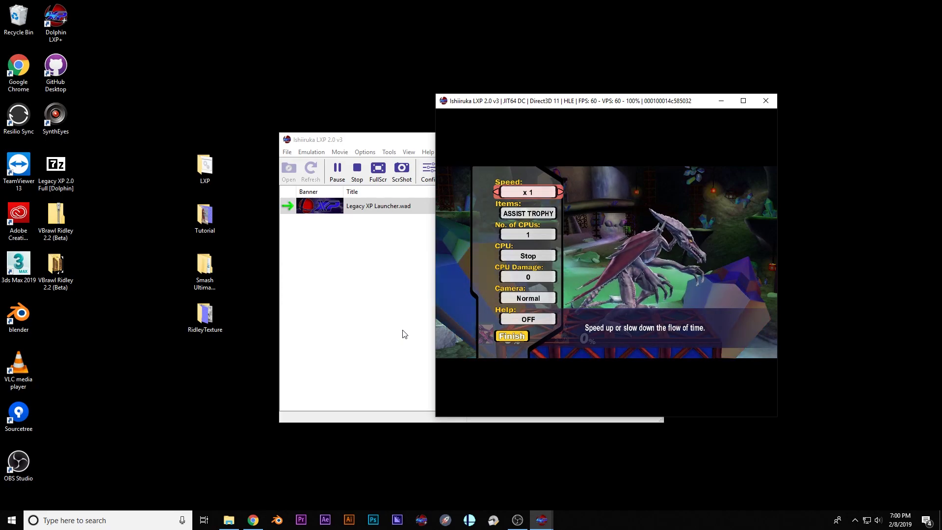
Step: Set the training camera to Zoom, resume the match, and maximize the game window to inspect Ridley
key(Up)
key(Up)
key(Return)
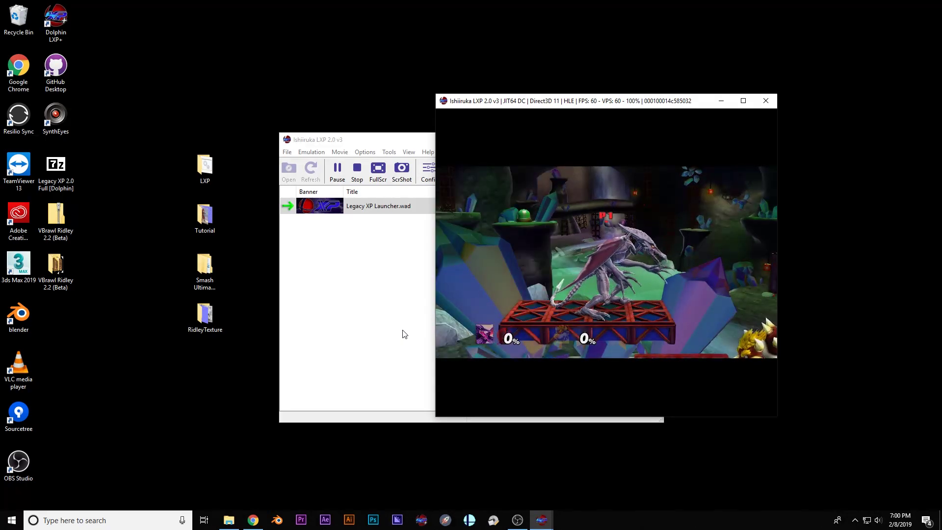
click(743, 101)
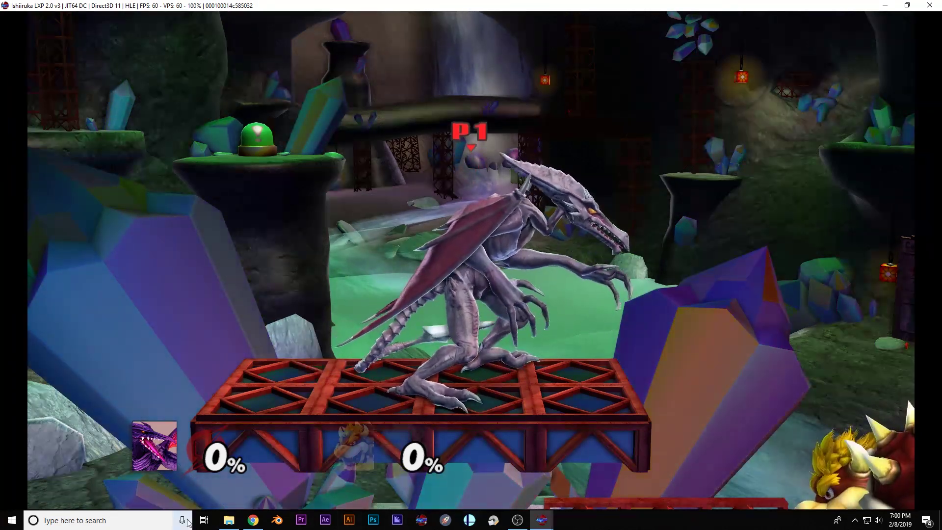
Step: Show the VBrawl Ridley 2.2 Beta listing on Brawl Vault, return to the match, and minimize the game window
key(alt+Tab)
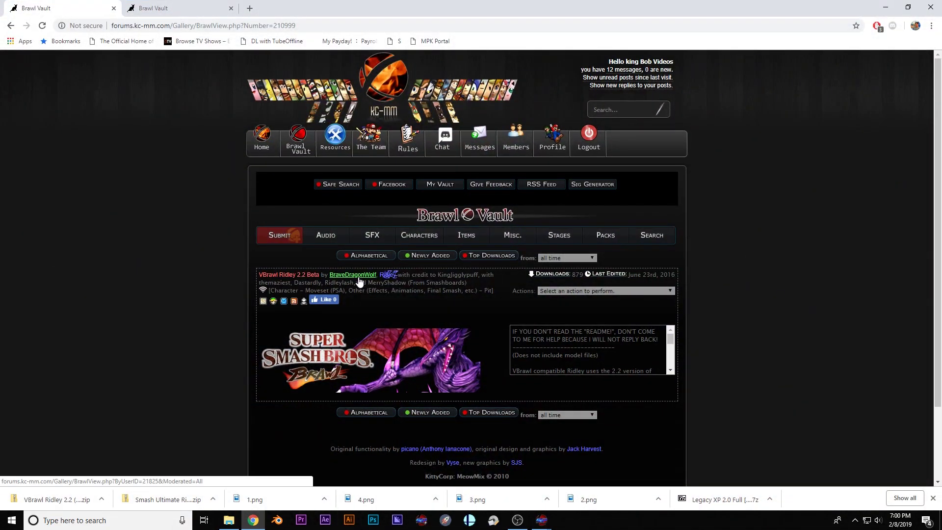
key(alt+Tab)
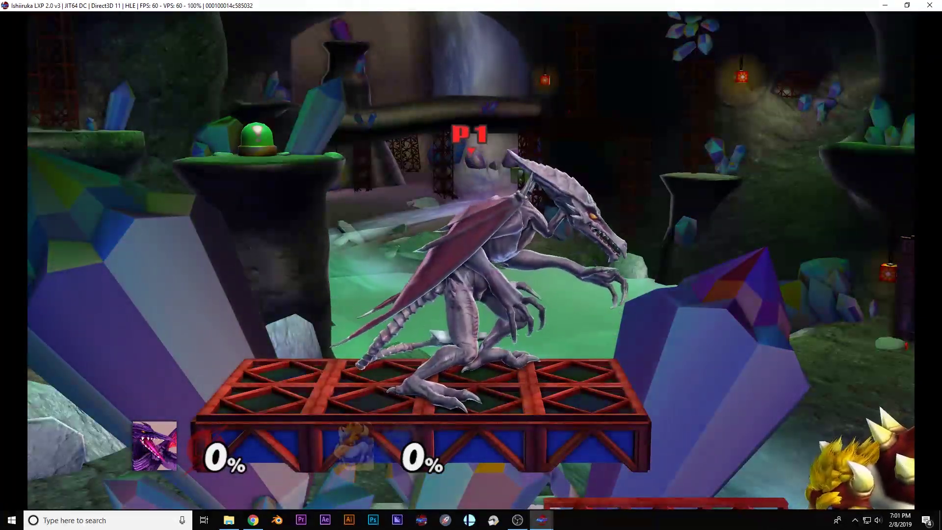
click(885, 5)
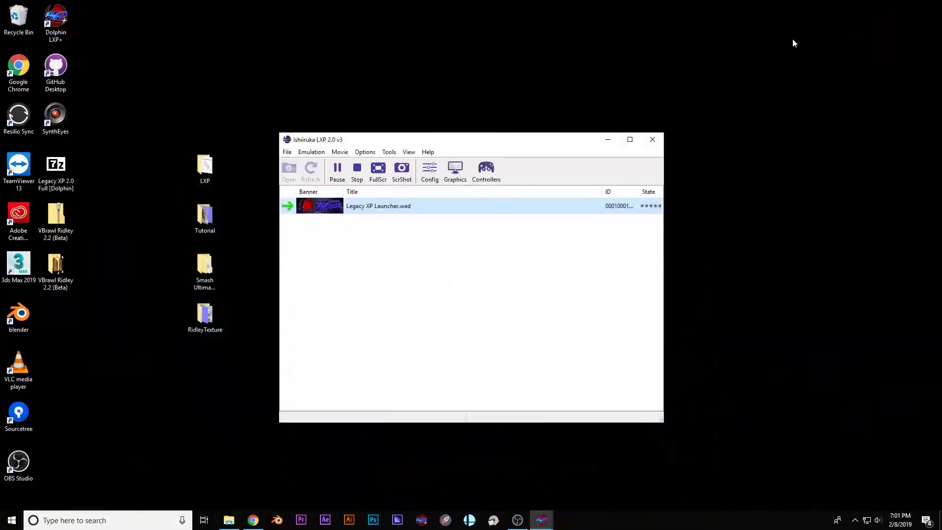
Step: Open the RidleyTexture desktop folder and view the skin_ridley_001_nor (00000) normal map and the Spec texture
double_click(205, 314)
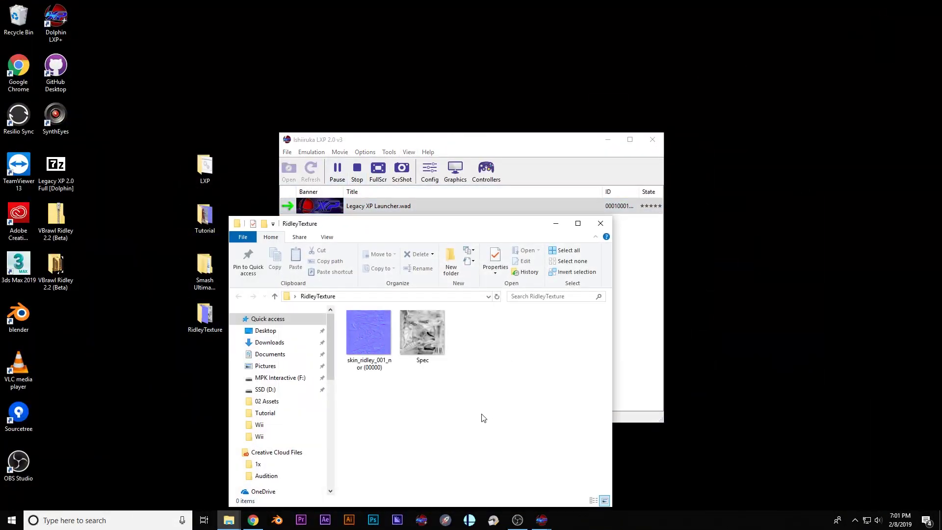
double_click(367, 341)
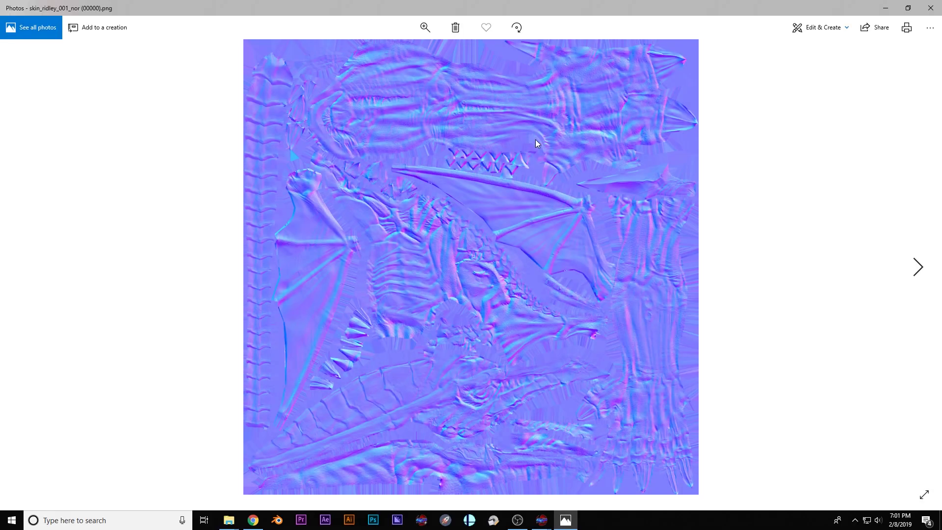
click(932, 8)
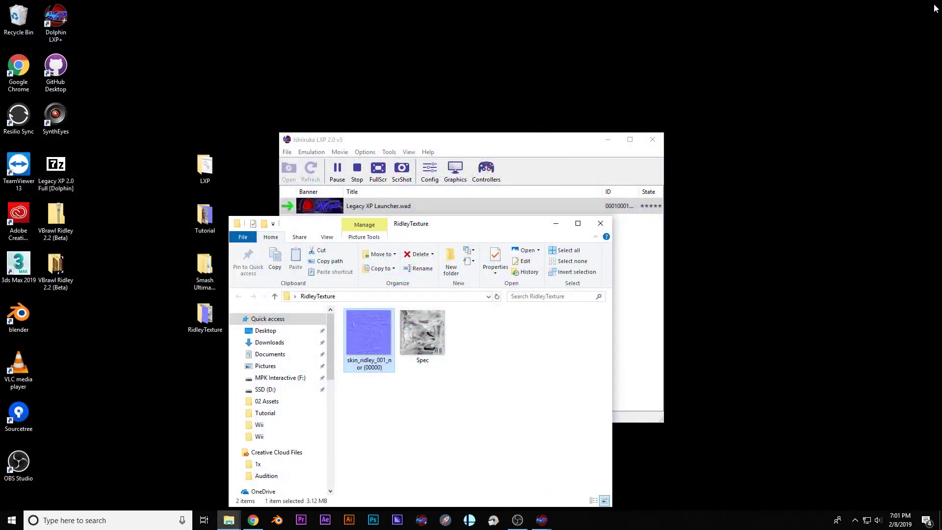
double_click(426, 341)
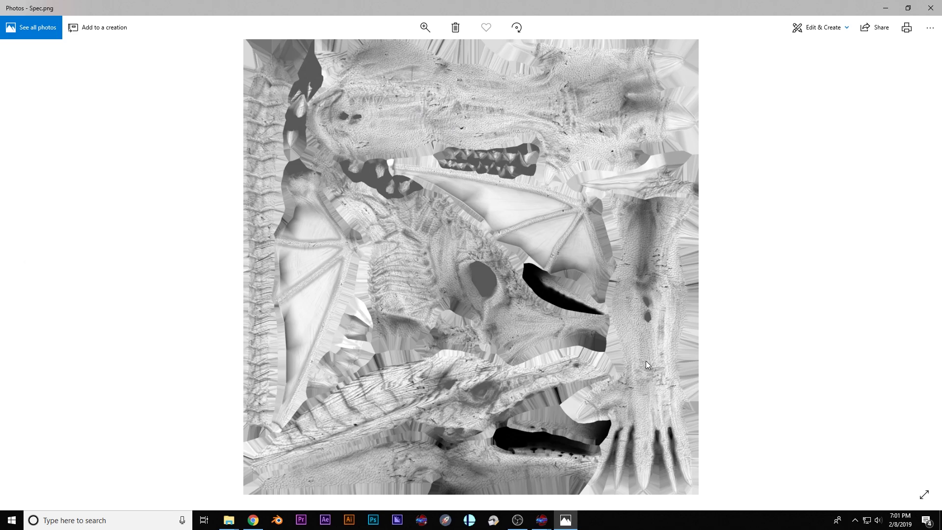
click(930, 7)
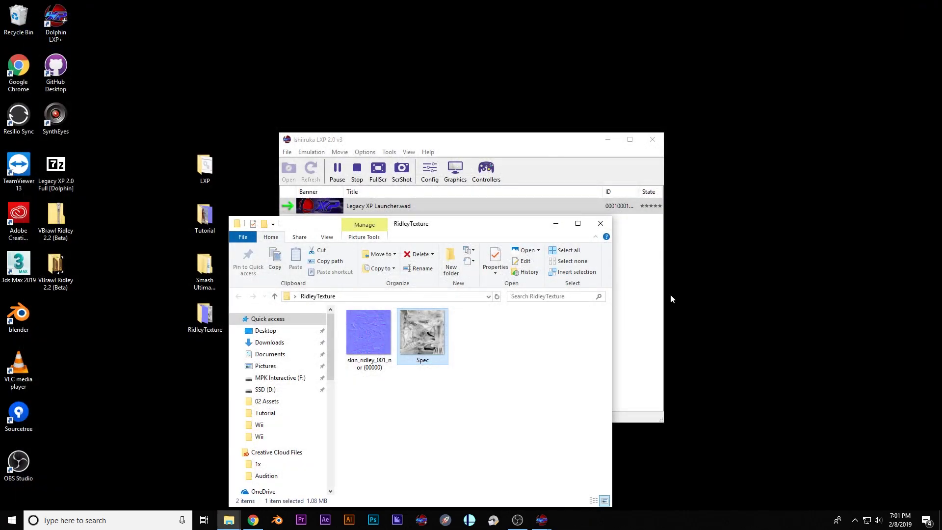
Step: Open the Spec image in Adobe Photoshop CC 2019 and darken it with an Exposure adjustment layer set to -1.56
right_click(436, 340)
mouse_move(500, 208)
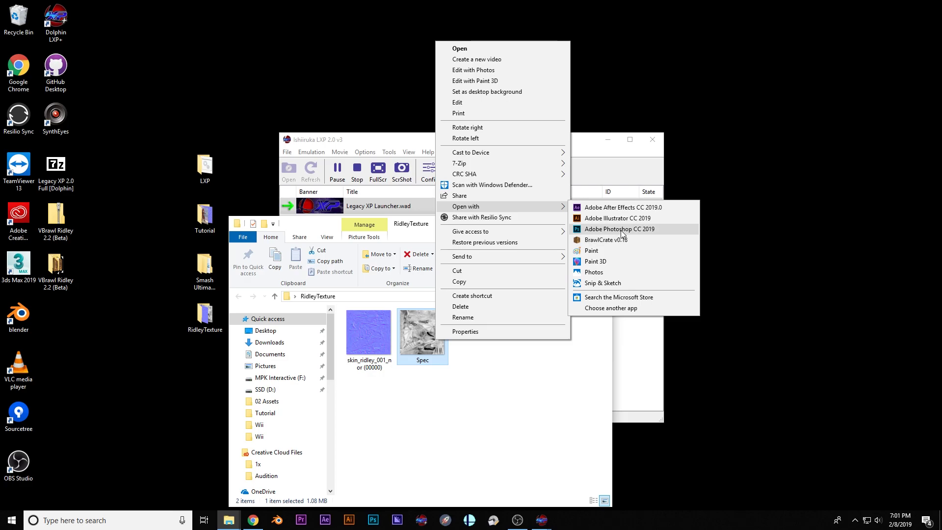
click(620, 229)
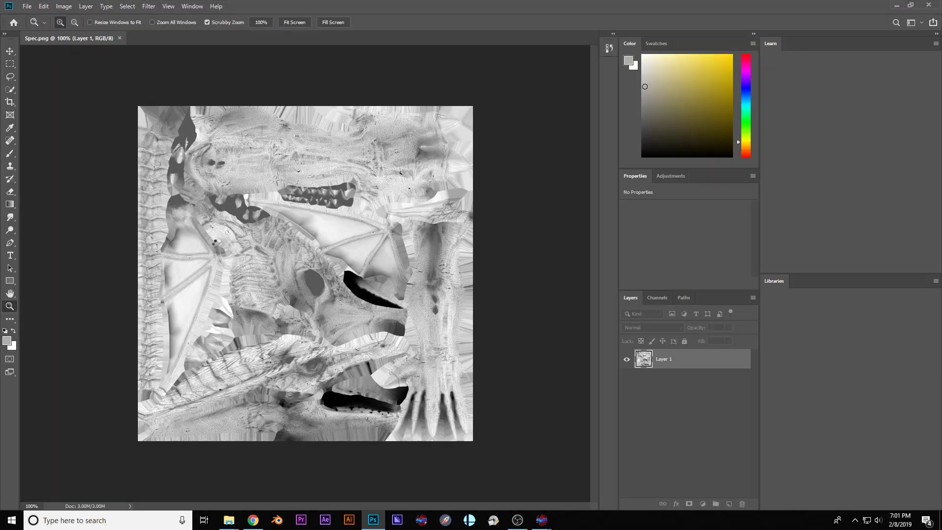
click(671, 178)
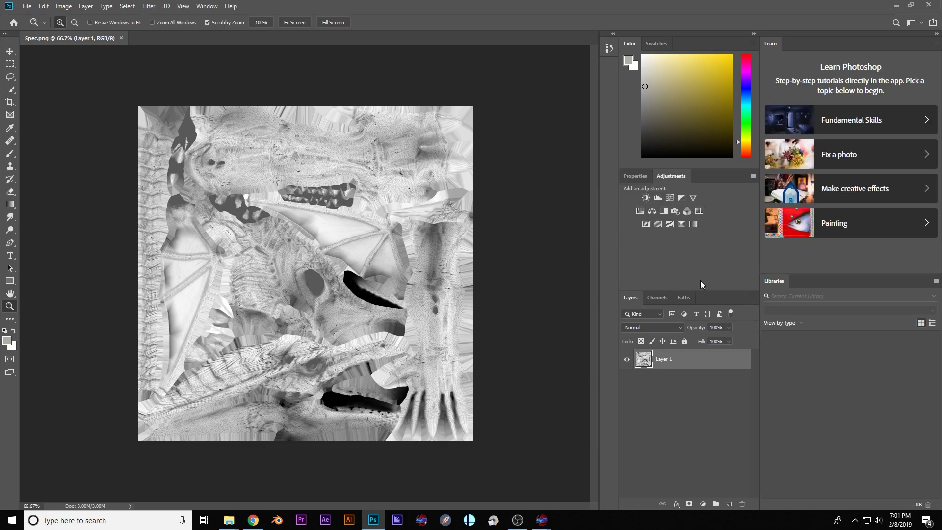
click(682, 198)
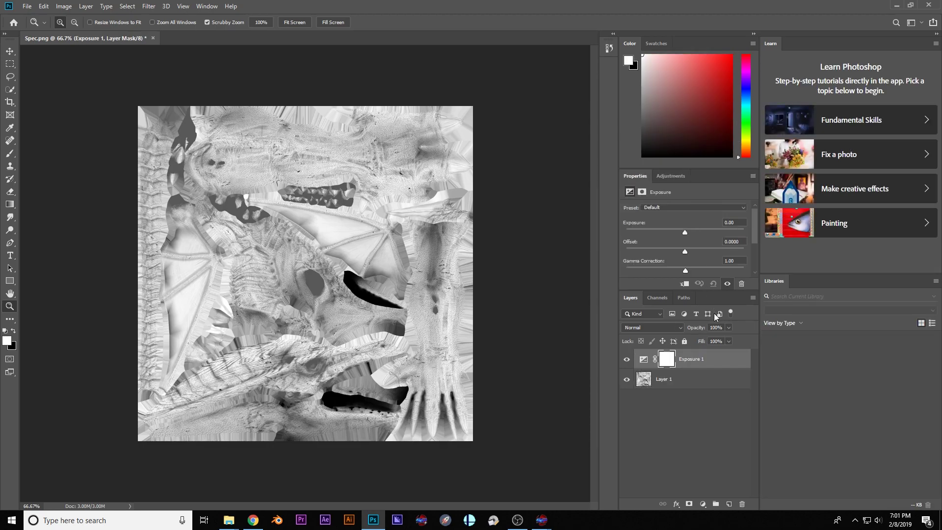
drag(684, 233, 671, 239)
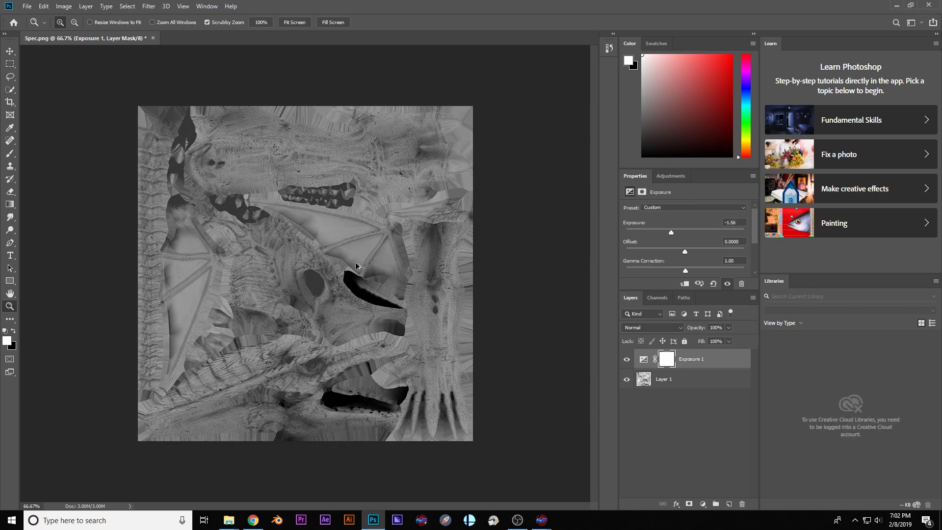
Step: Save the darkened texture as a PNG over the existing Spec file in RidleyTexture, using the large file size option
key(ctrl+shift+s)
double_click(428, 125)
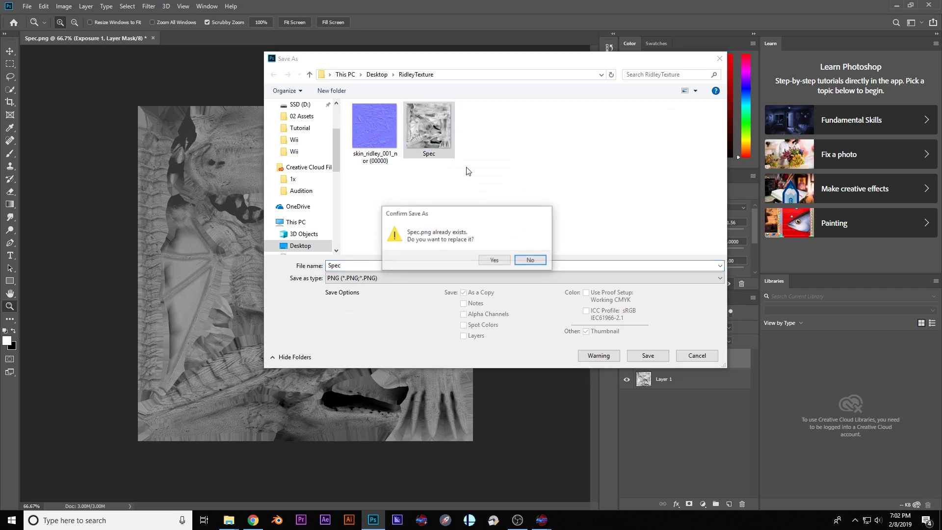
click(495, 260)
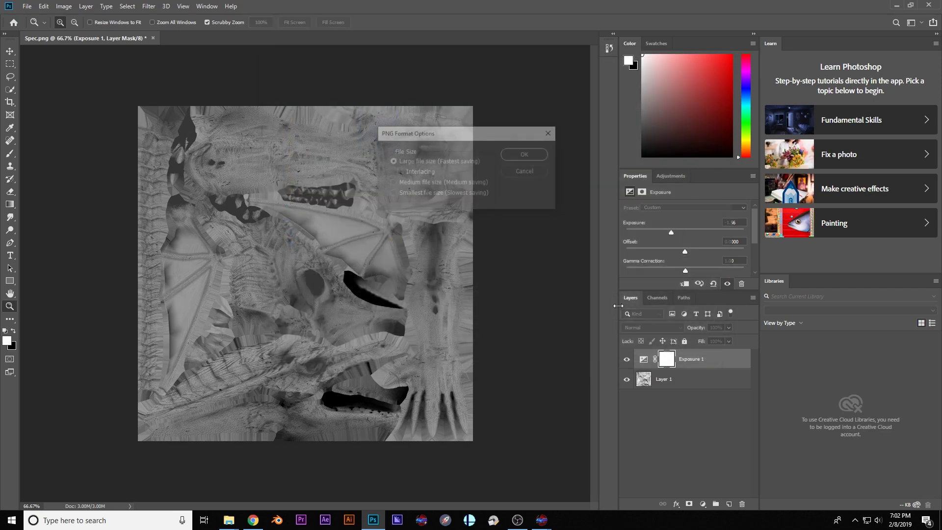
click(524, 153)
Step: Minimize Photoshop and paste the copied skin_ridley_001_col texture into the RidleyTexture folder
click(896, 4)
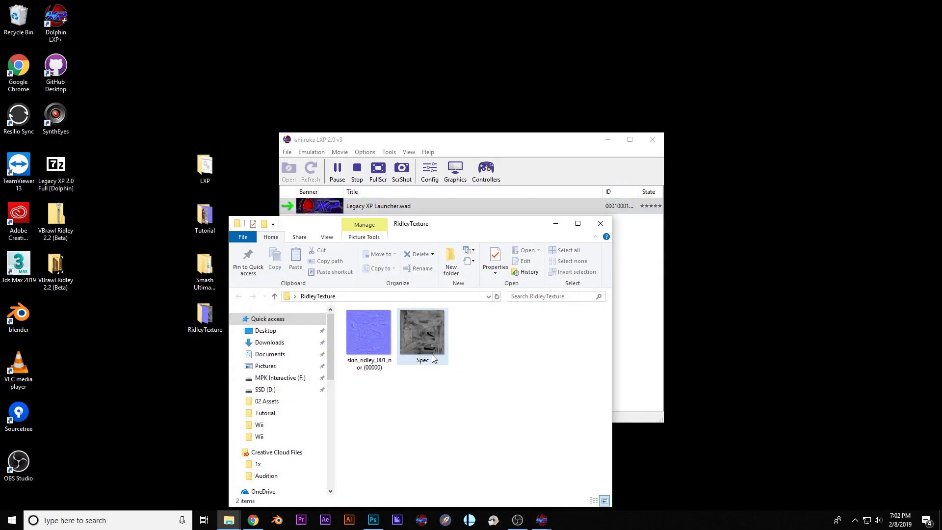
click(378, 322)
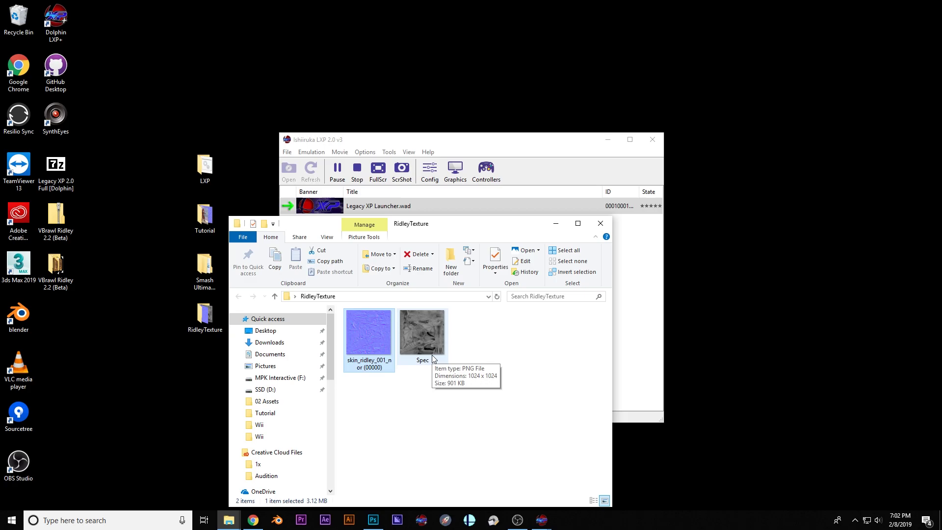
key(ctrl+v)
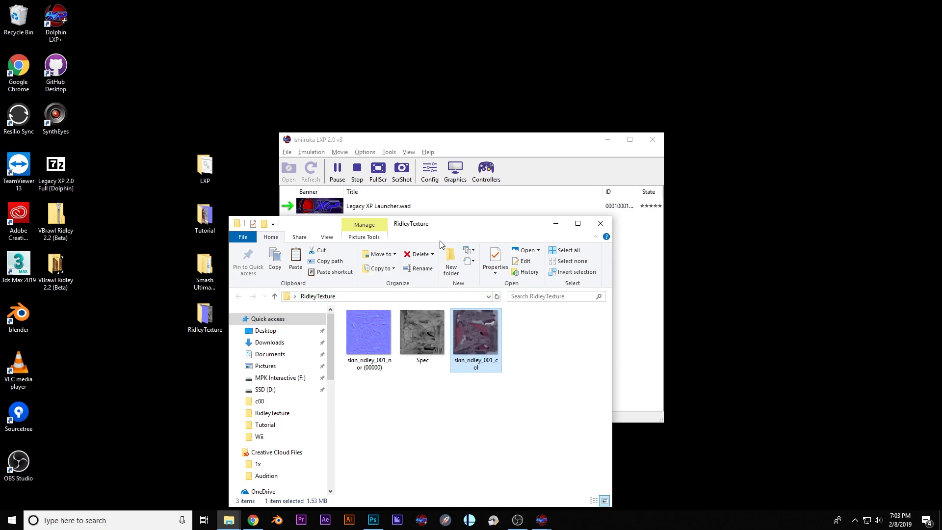
Step: Switch back to the running game and leave the training match for the character select screen
click(542, 520)
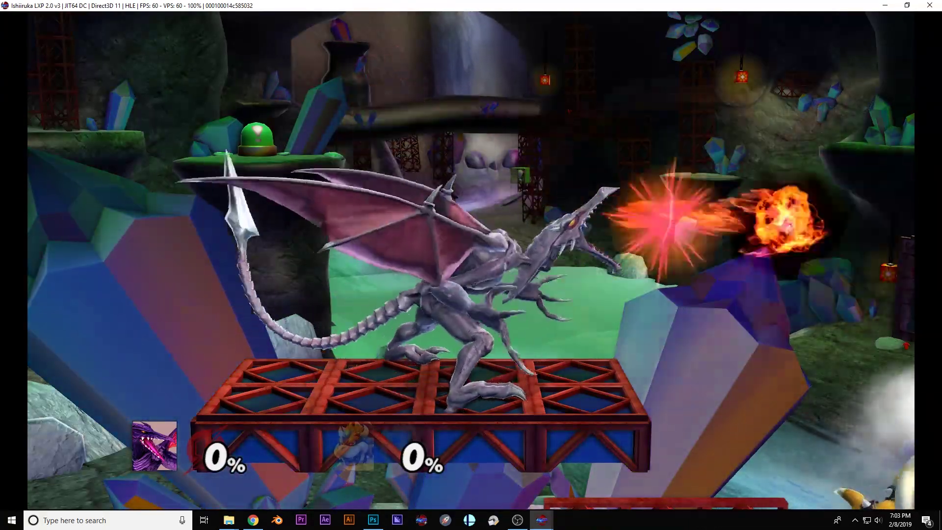
key(Return)
key(Up)
key(Down)
key(Up)
key(Up)
key(Up)
key(Up)
key(Up)
key(Up)
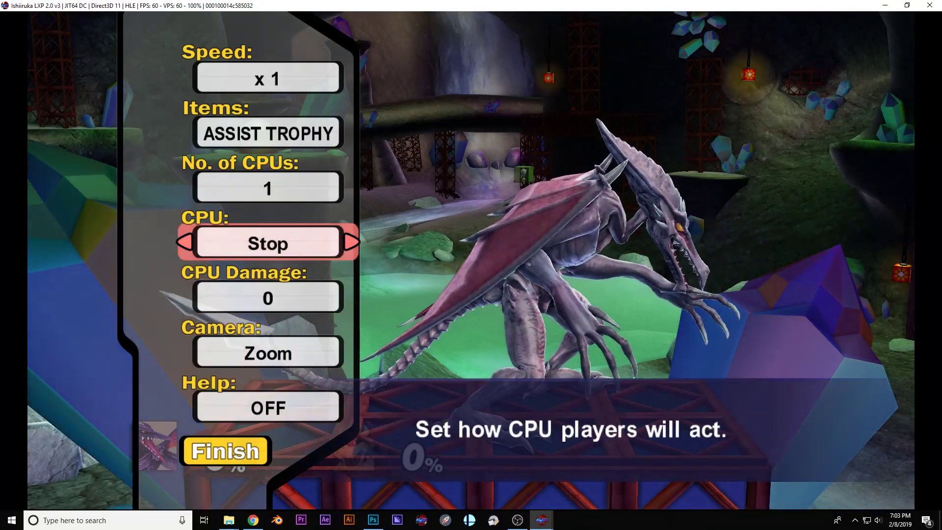
key(Return)
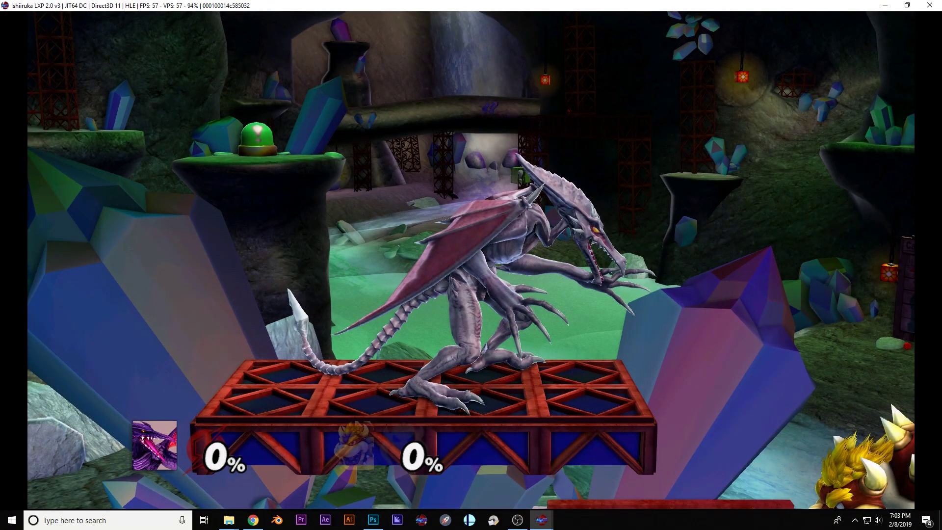
key(Return)
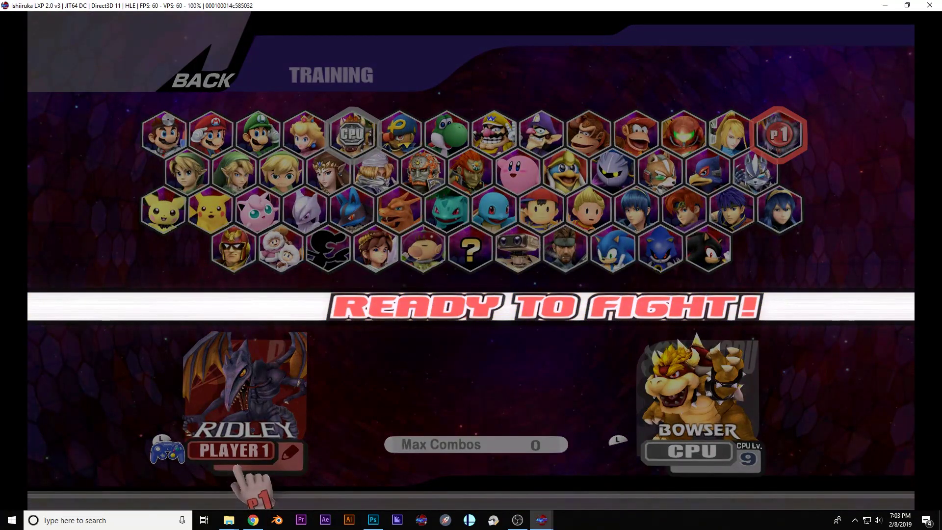
key(BackSpace)
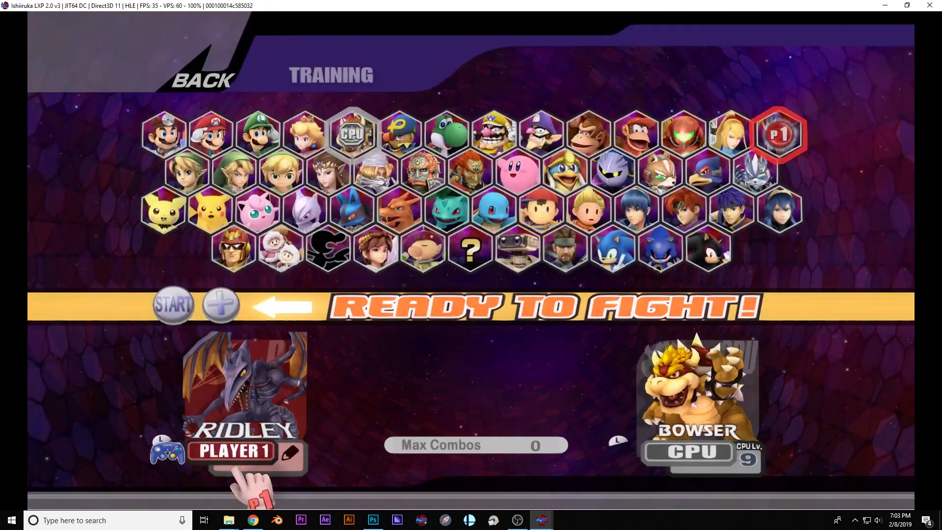
Step: Proceed with Ridley against Bowser and highlight Meta Crystal on the Smash 64 stage select page
key(Return)
key(Return)
key(Return)
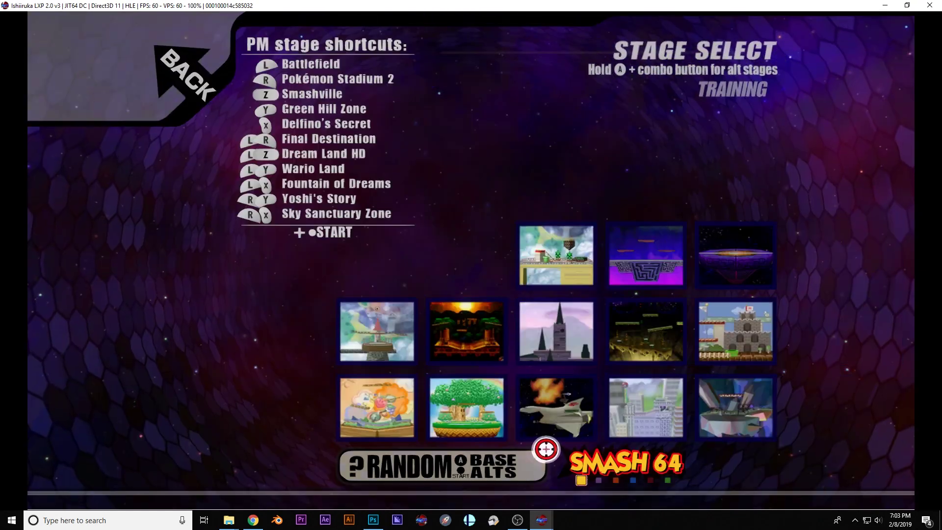
key(Right)
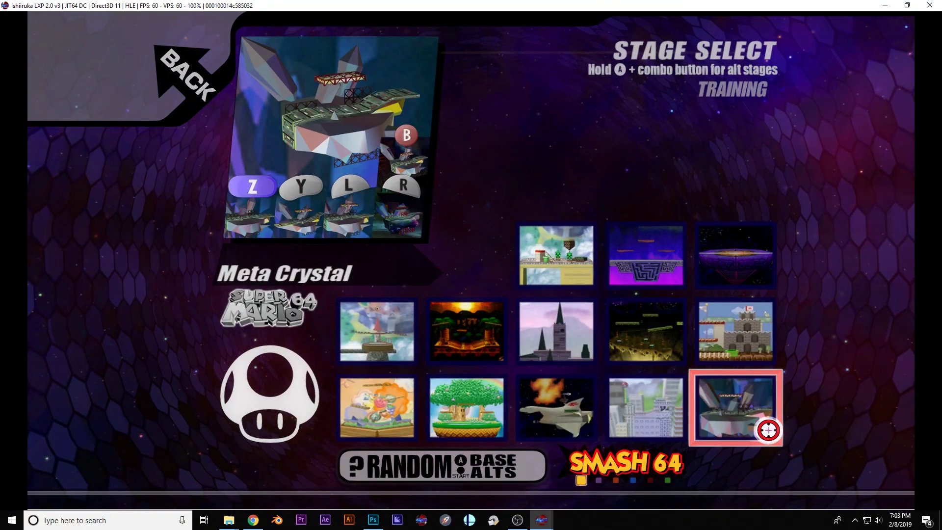
Step: Enable Dump Textures in Ishiiruka's advanced graphics settings and close the configuration
key(alt+Tab)
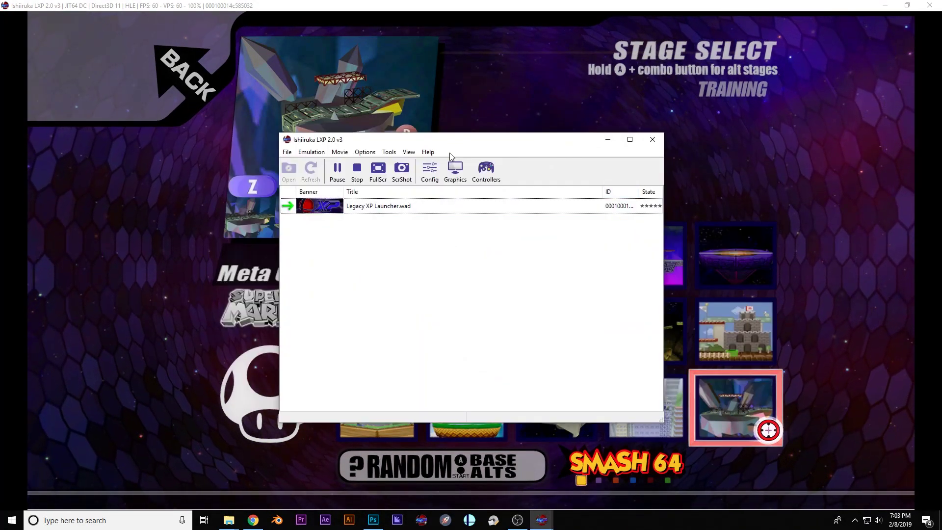
click(547, 113)
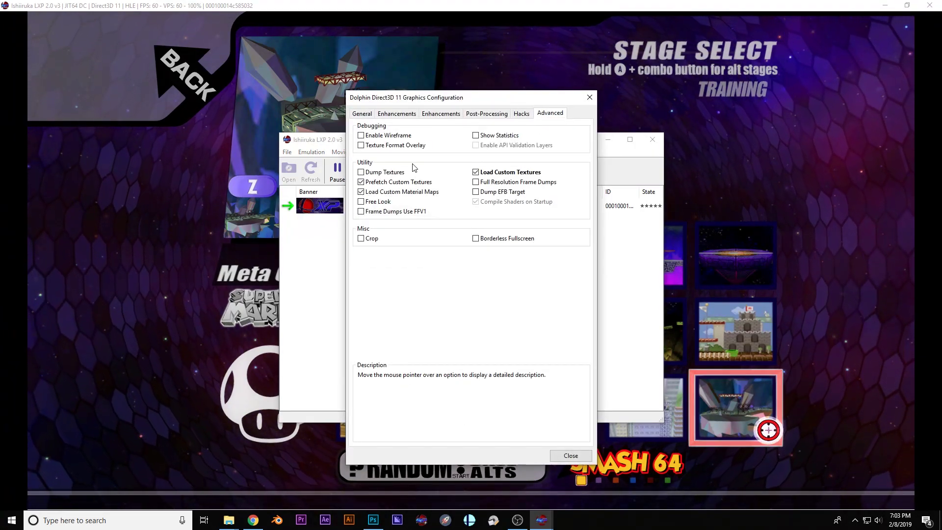
click(385, 174)
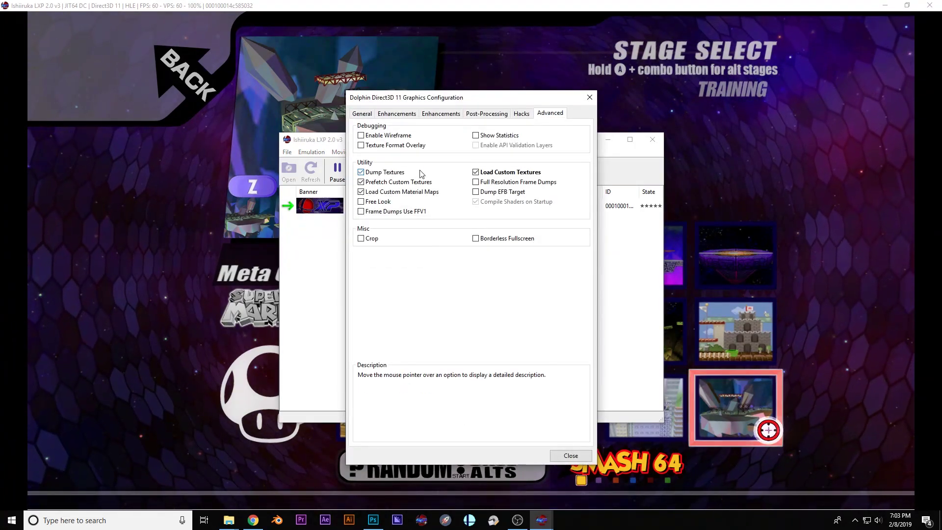
click(583, 100)
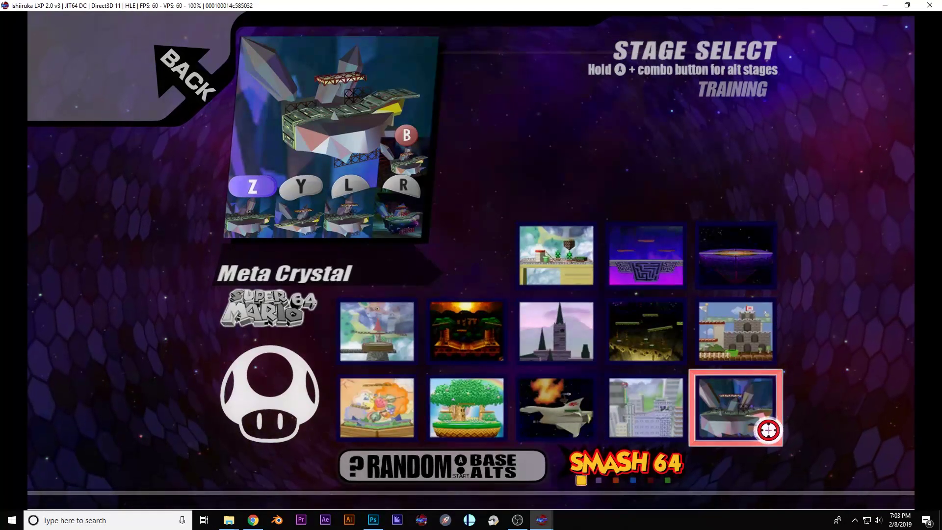
Step: Start the training match on Meta Crystal and move Ridley onto the raised red platform
key(x)
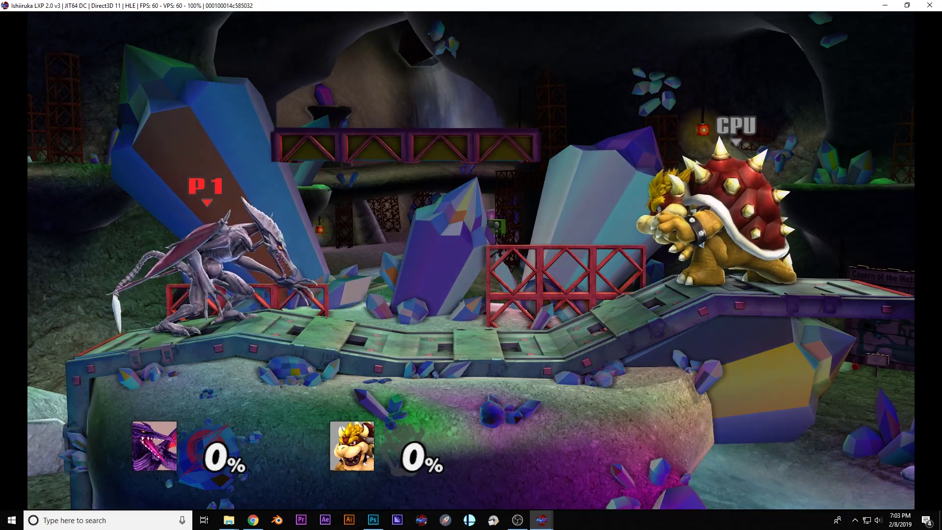
key(Right)
key(Up)
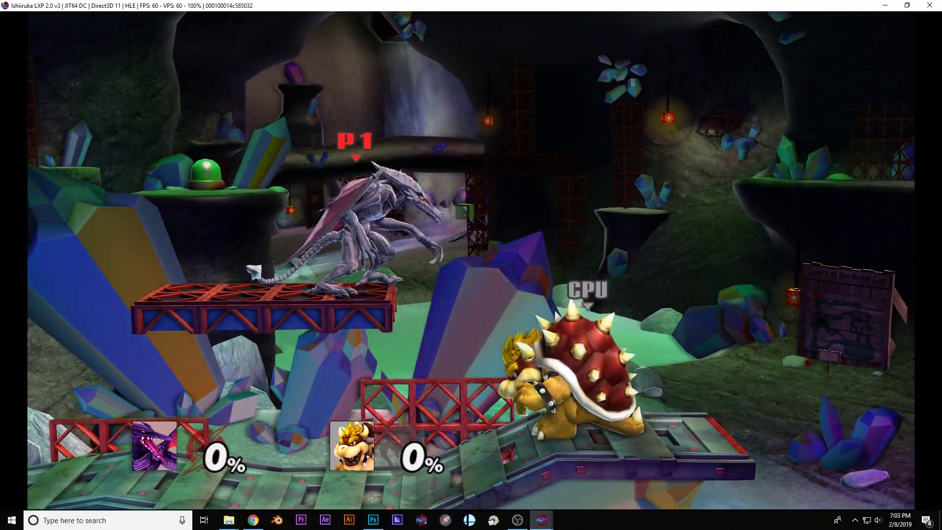
Step: Switch to Ishiiruka's main window, disable Dump Textures in the advanced graphics settings, and close the configuration
key(alt+Tab)
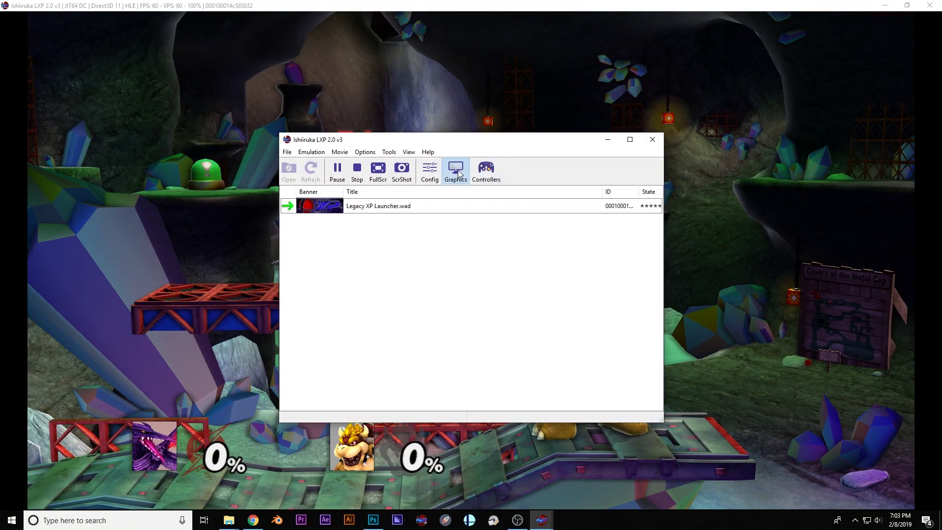
click(458, 173)
click(550, 113)
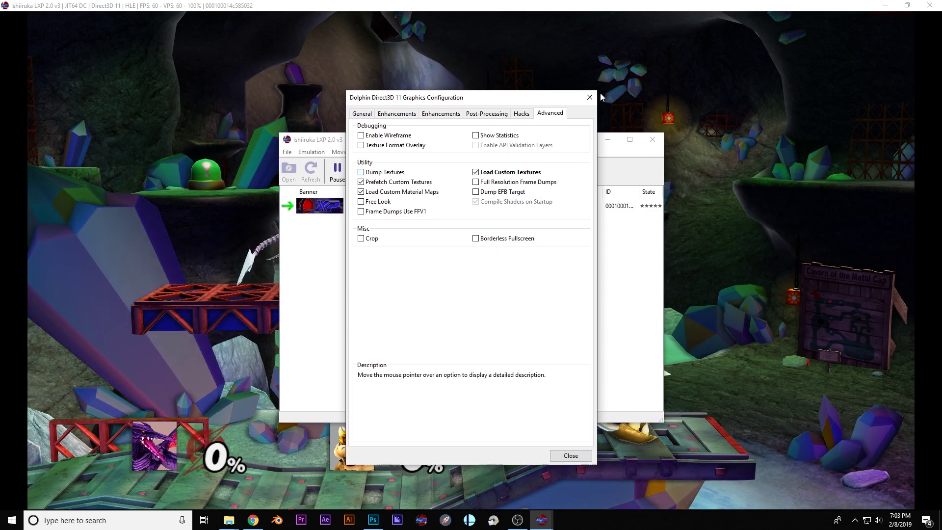
click(570, 455)
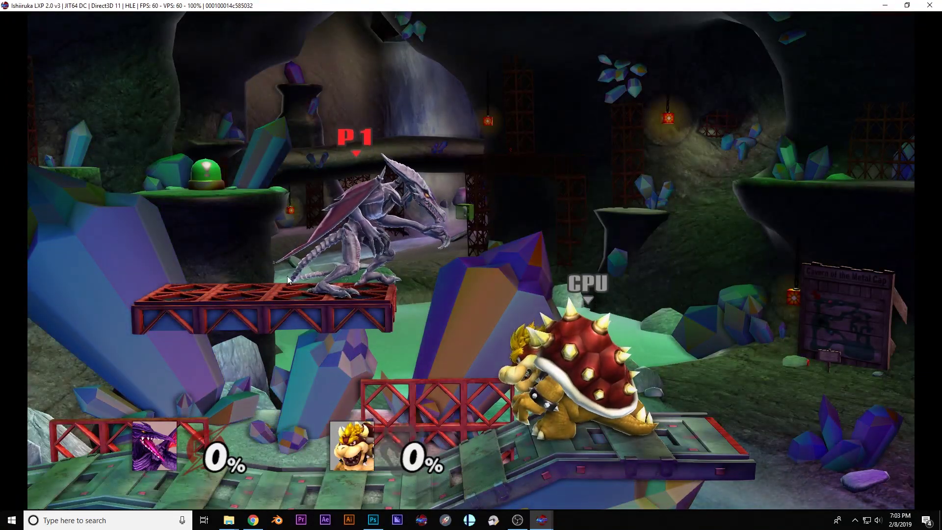
Step: Close the open file browser windows and minimize the running game to get to the desktop
mouse_move(234, 521)
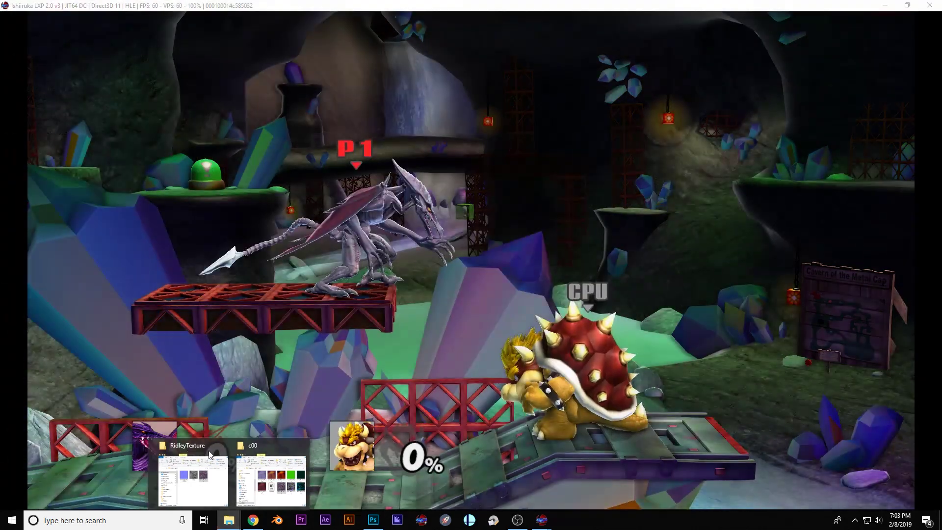
click(210, 454)
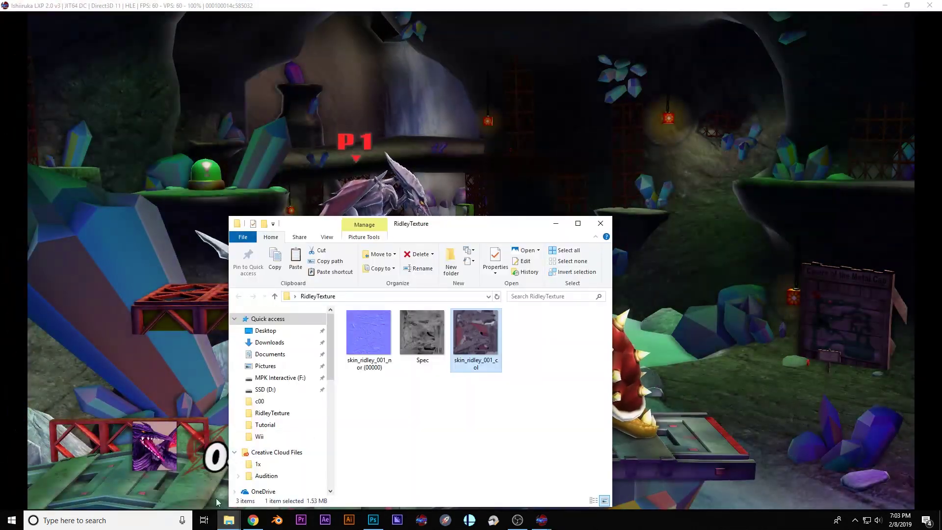
mouse_move(228, 520)
click(221, 447)
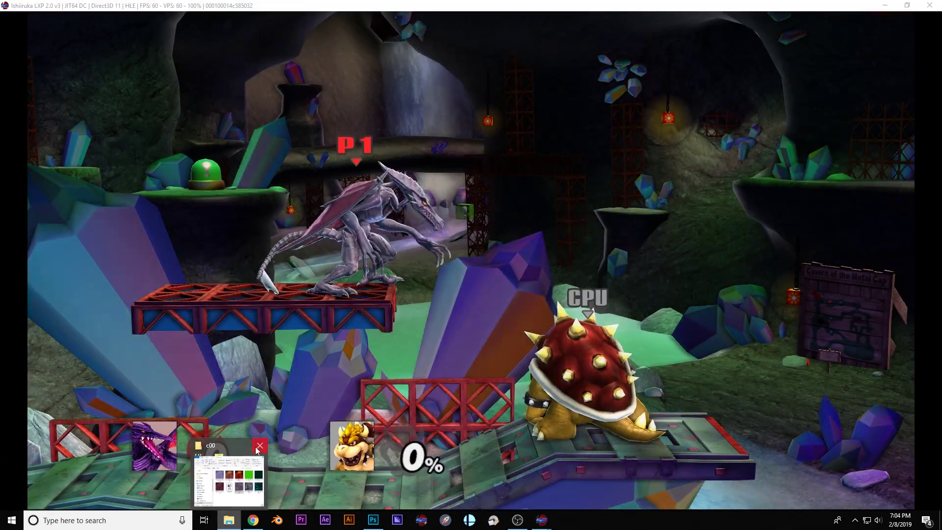
click(885, 6)
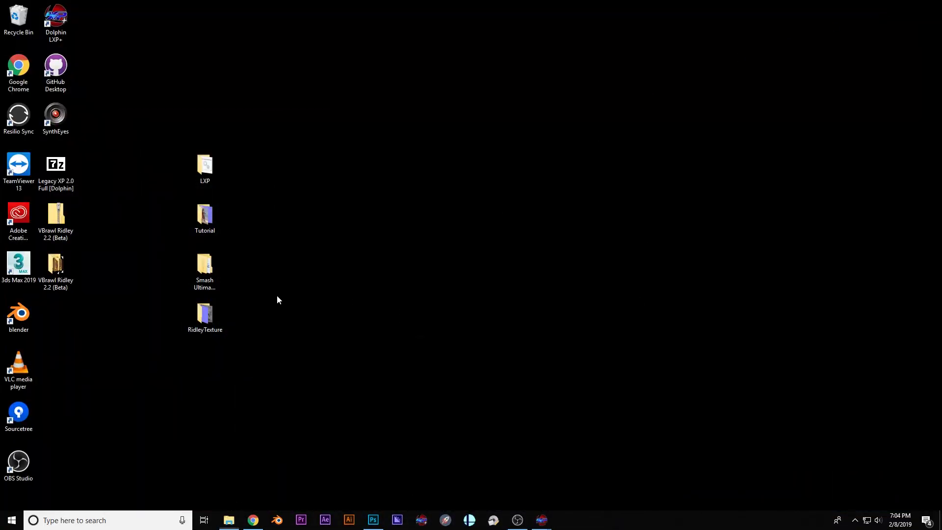
key(super+e)
click(602, 223)
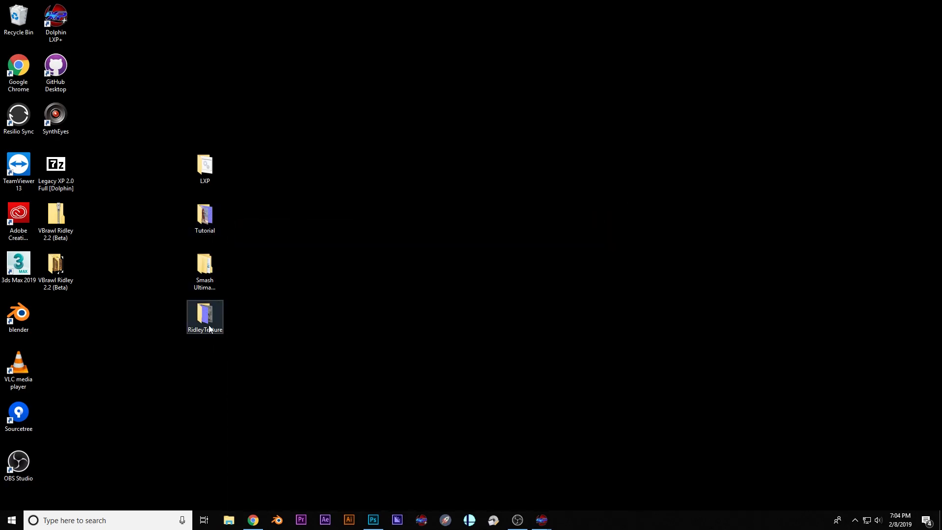
Step: Open the RidleyTexture folder from the desktop and snap its window to the lower-left quarter of the screen
double_click(210, 329)
key(super+Left)
key(super+Down)
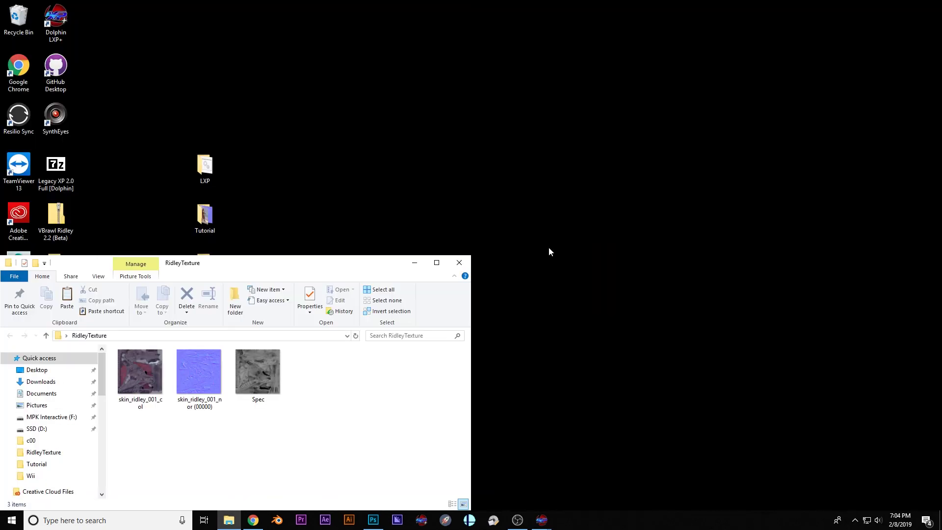
Step: Open a second File Explorer window and snap it to the upper-right quarter of the screen
click(319, 180)
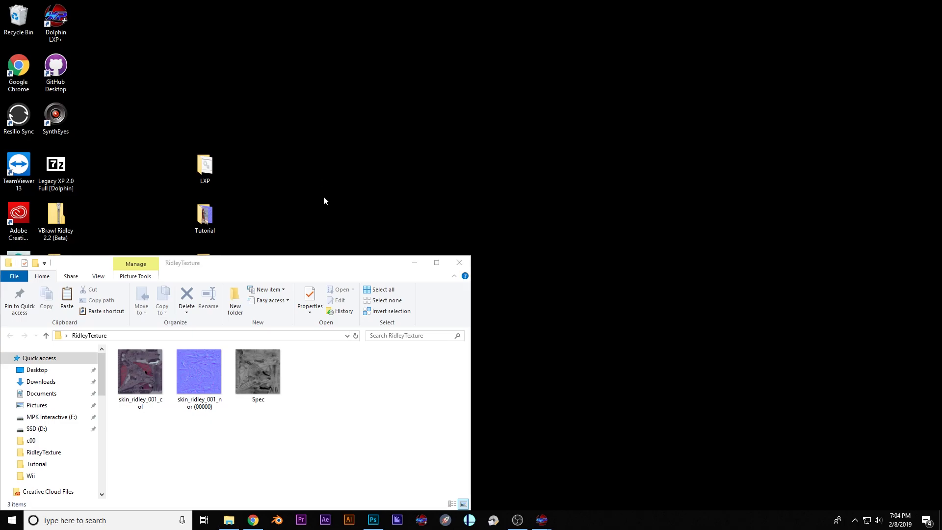
key(super+e)
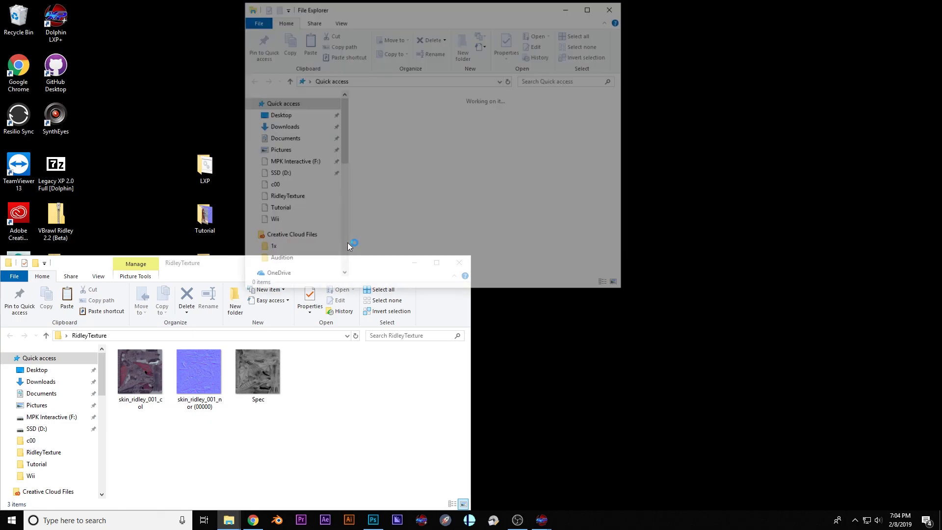
key(super+Right)
key(super+Down)
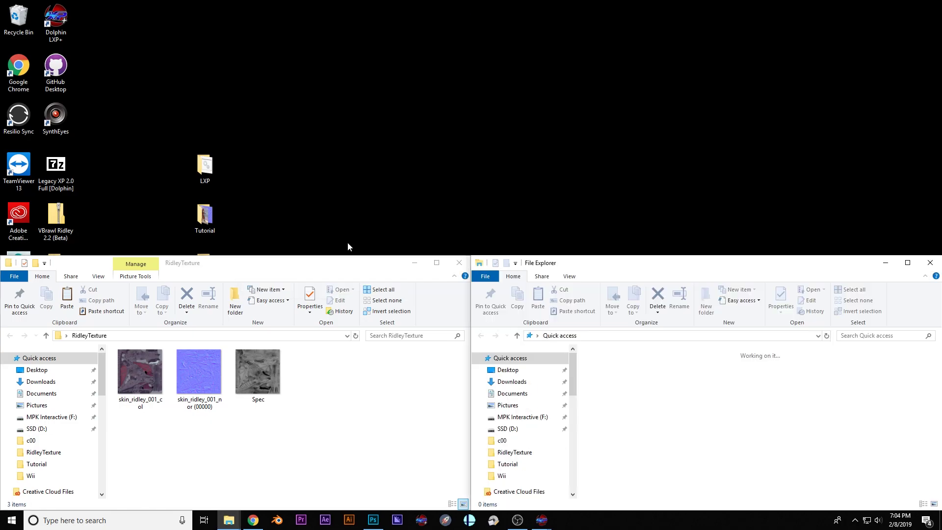
key(super+Up)
key(super+Up)
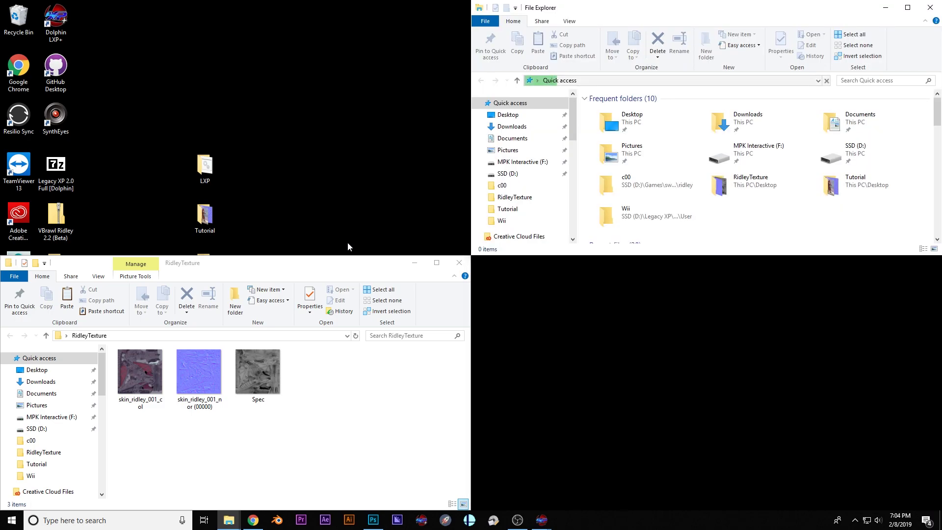
Step: Show the SSD (D:) drive in the new window and go over the color, normal and Spec images in RidleyTexture
click(512, 173)
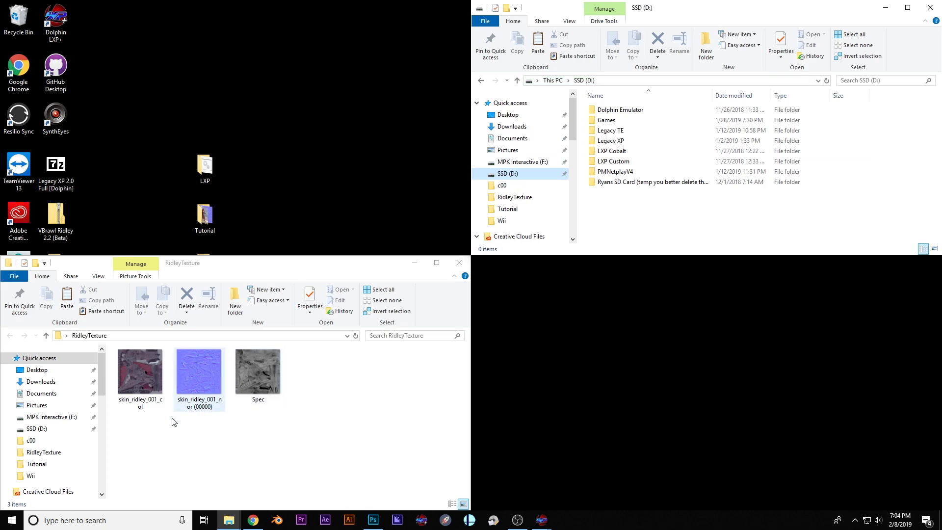
click(142, 381)
click(216, 396)
click(260, 392)
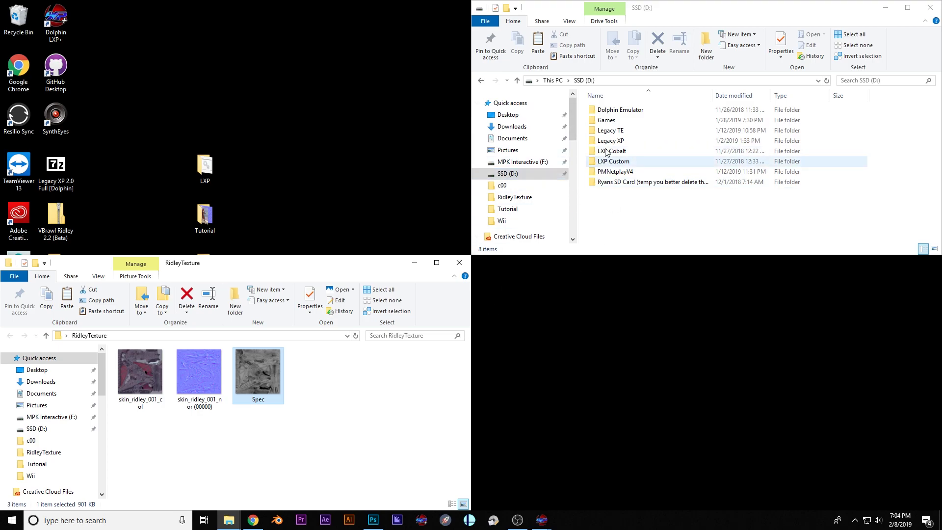
Step: Browse the second window to the User folder under Desktop, LXP, Dolphin LXP, Config
click(507, 117)
click(603, 110)
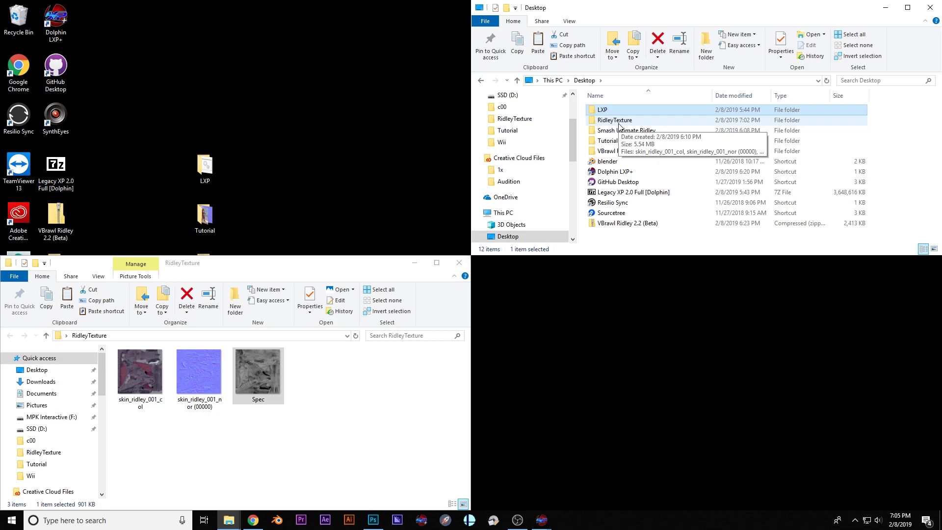
double_click(605, 110)
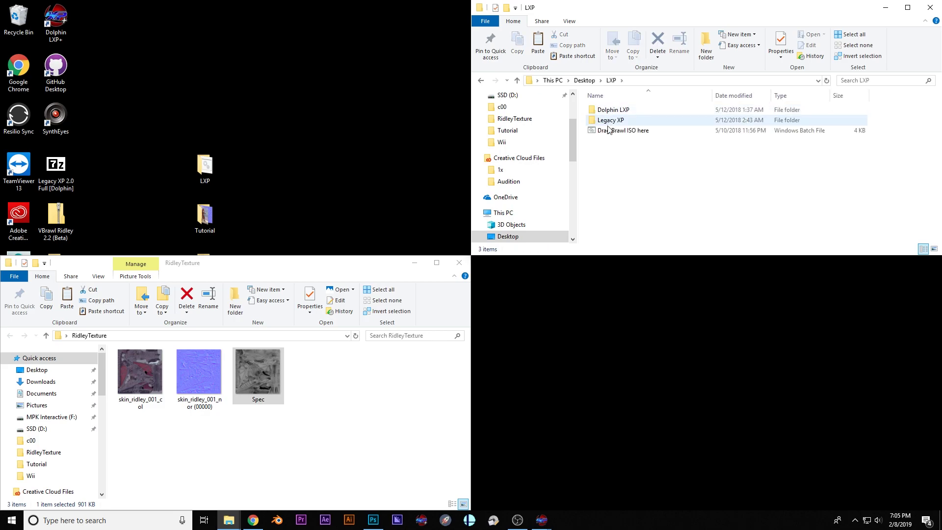
double_click(616, 111)
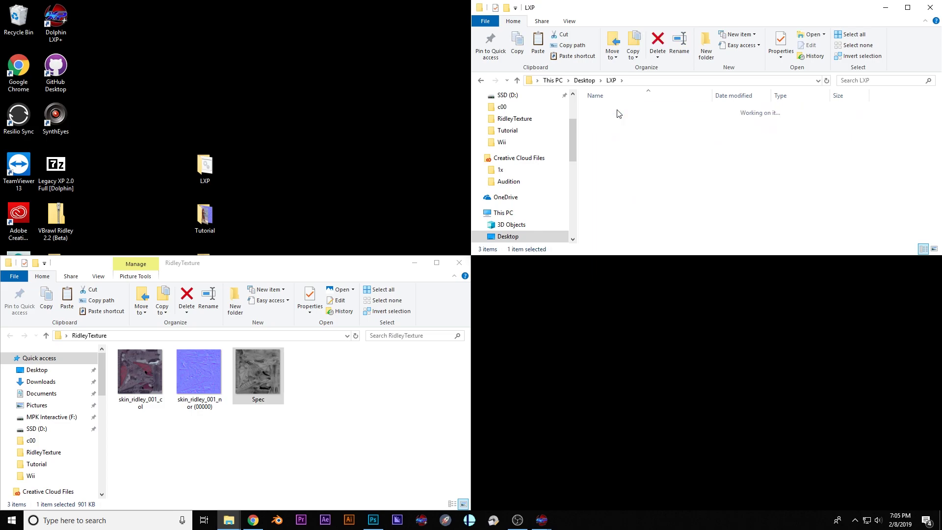
key(alt+Left)
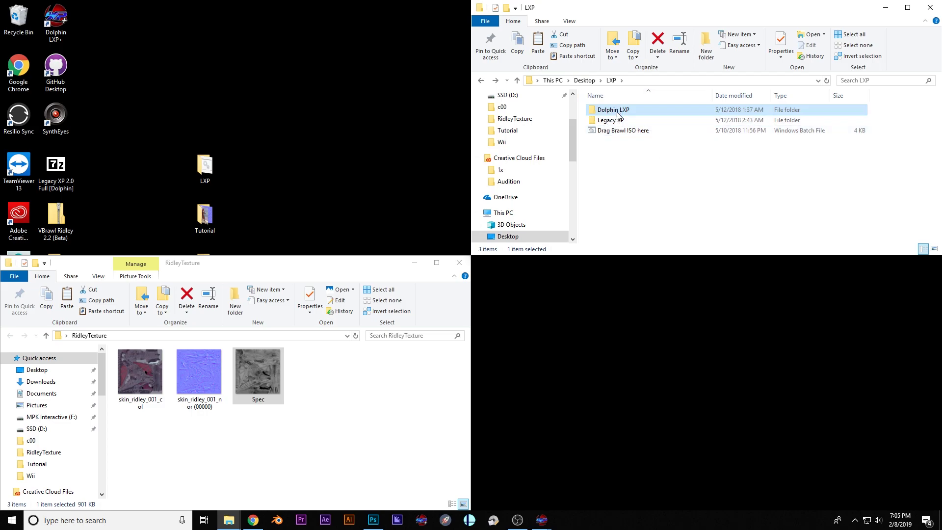
double_click(602, 112)
double_click(604, 112)
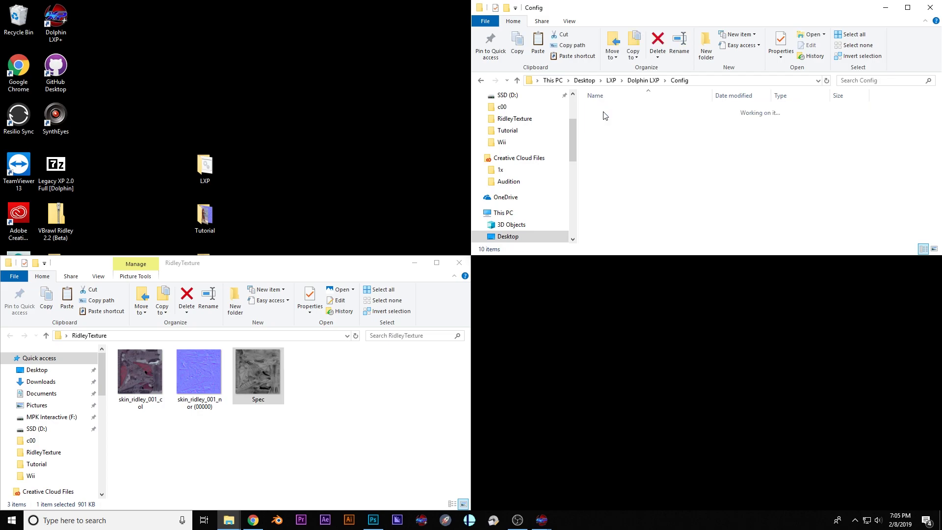
double_click(608, 141)
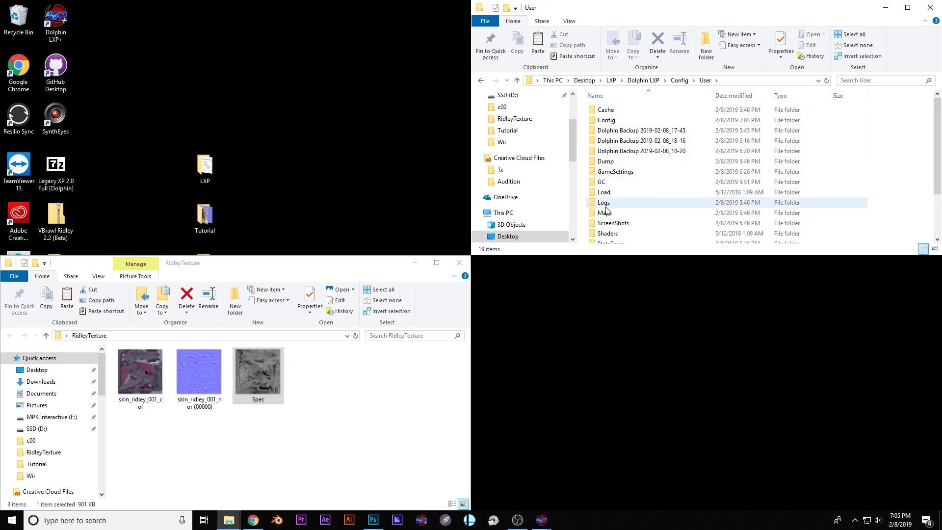
scroll(608, 208, down, 2)
double_click(613, 166)
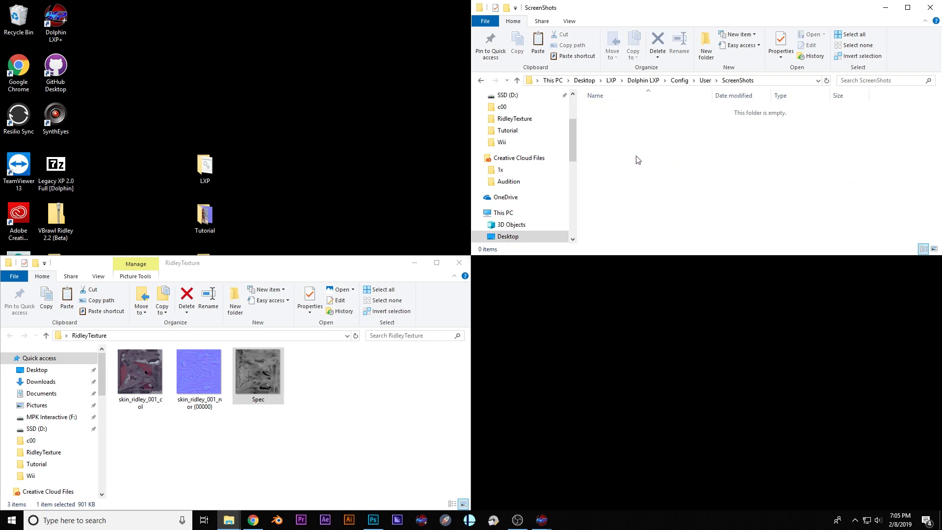
key(alt+Left)
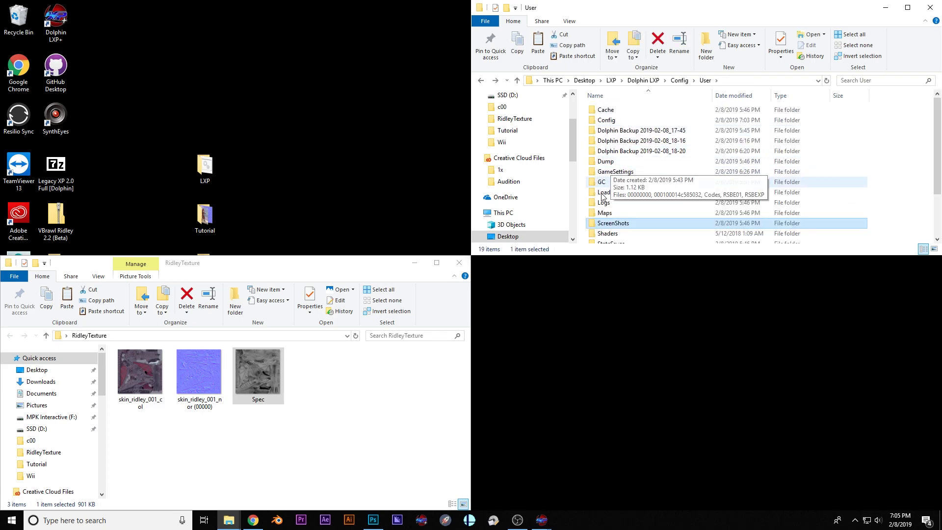
double_click(613, 192)
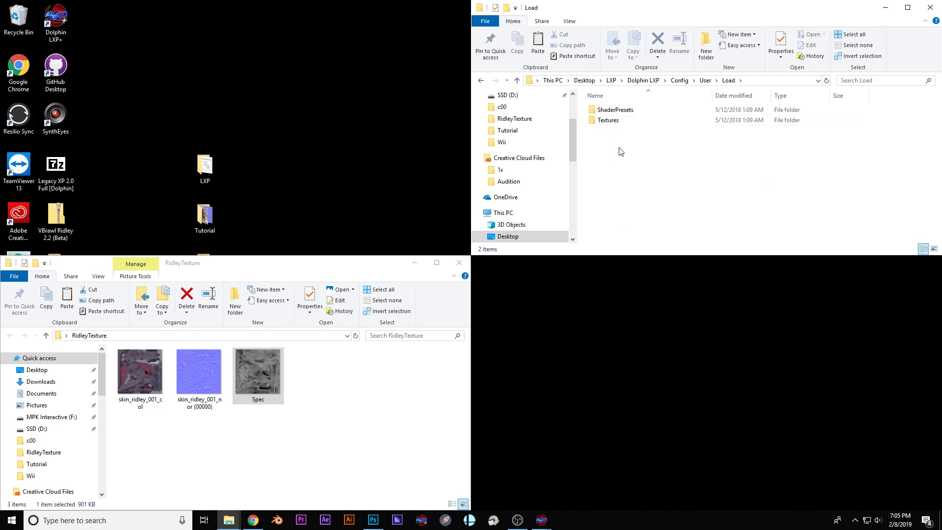
key(alt+Left)
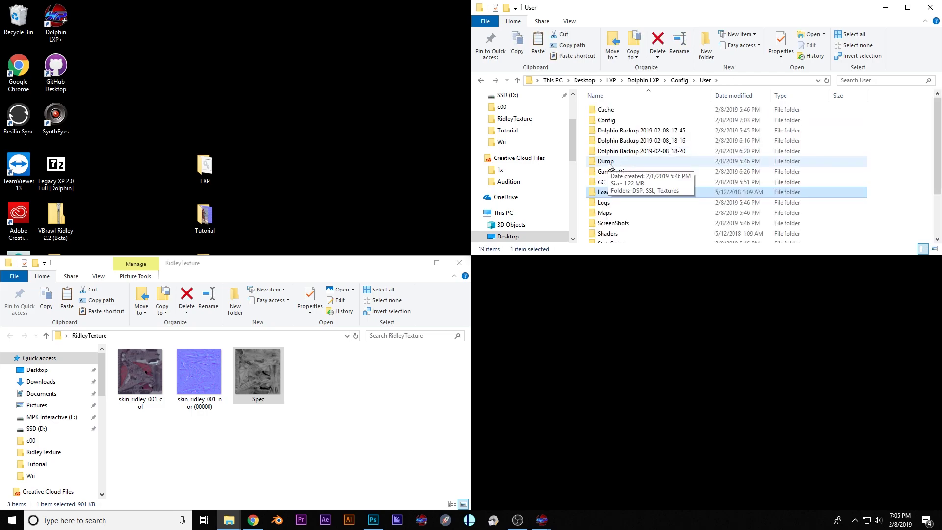
Step: Open the dumped textures folder 000100014c585032 inside User's Dump and Textures folders
double_click(608, 164)
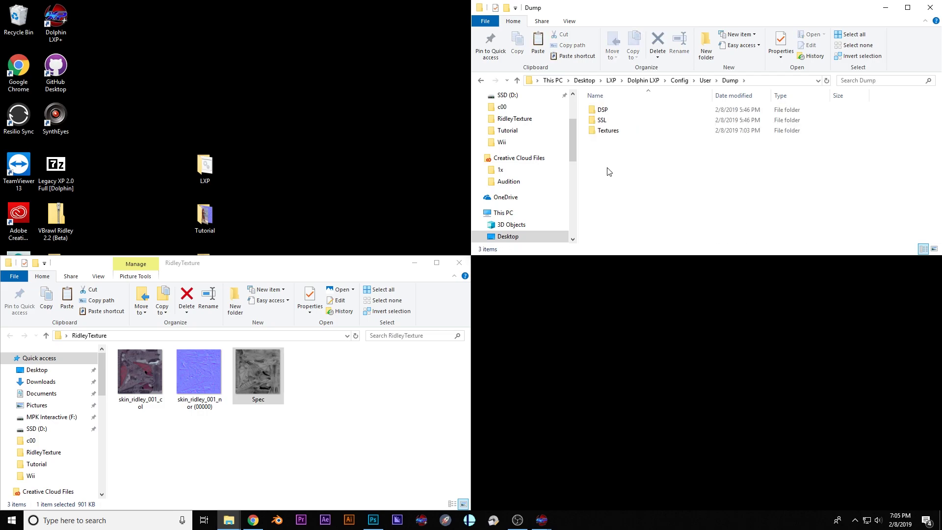
double_click(613, 131)
double_click(618, 110)
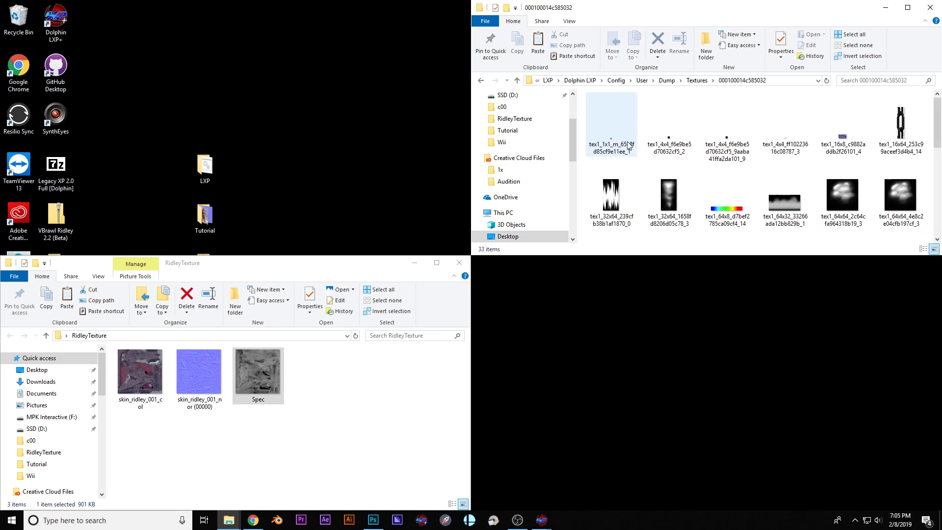
Step: Find Ridley's two dumped 512x512 skin textures and examine each at full size in DDS Viewer, the high-contrast one first
scroll(727, 178, up, 1)
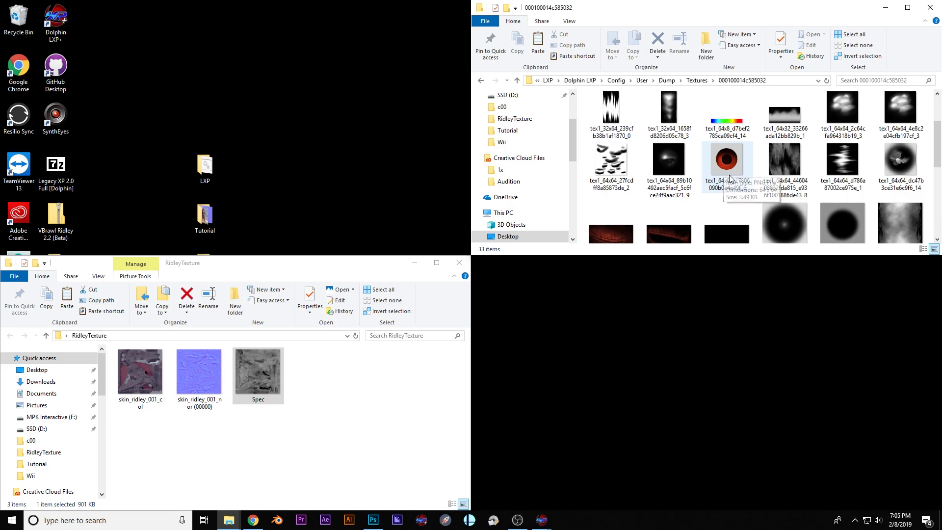
scroll(726, 172, down, 5)
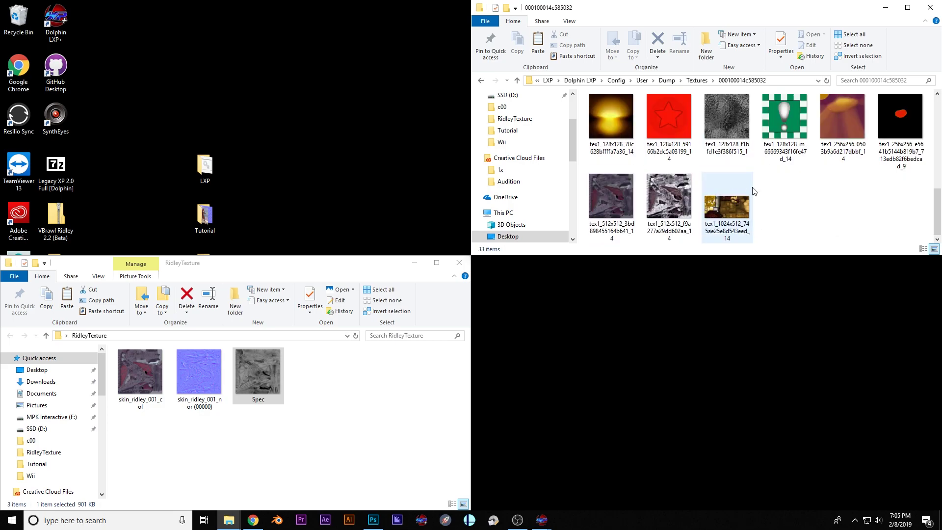
double_click(658, 193)
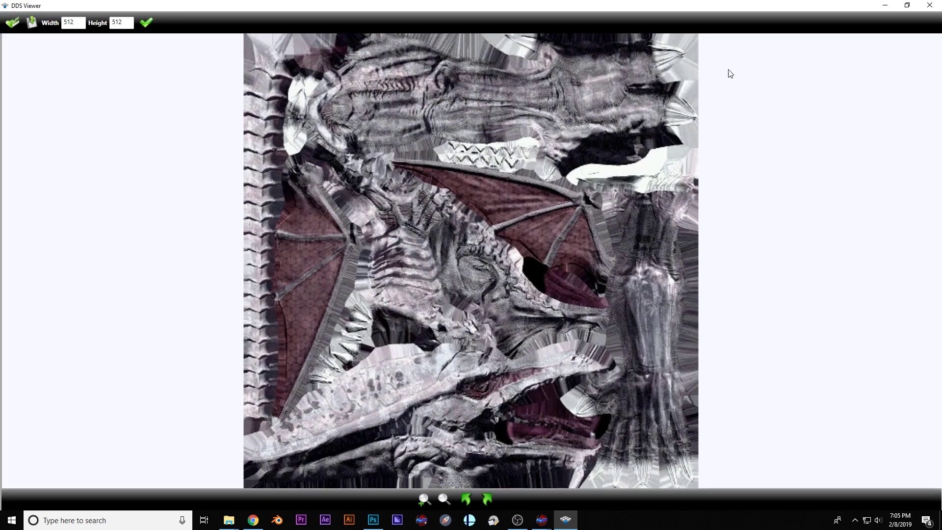
click(931, 6)
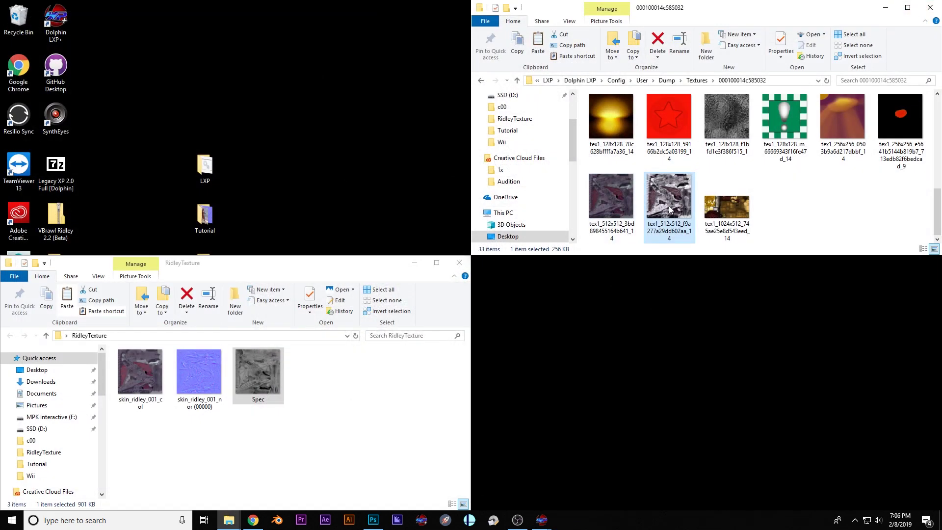
click(609, 207)
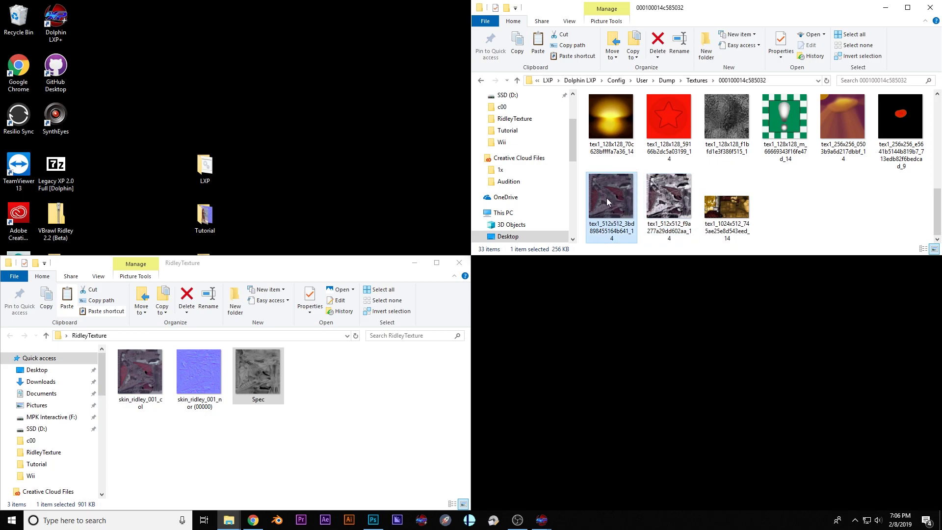
double_click(608, 208)
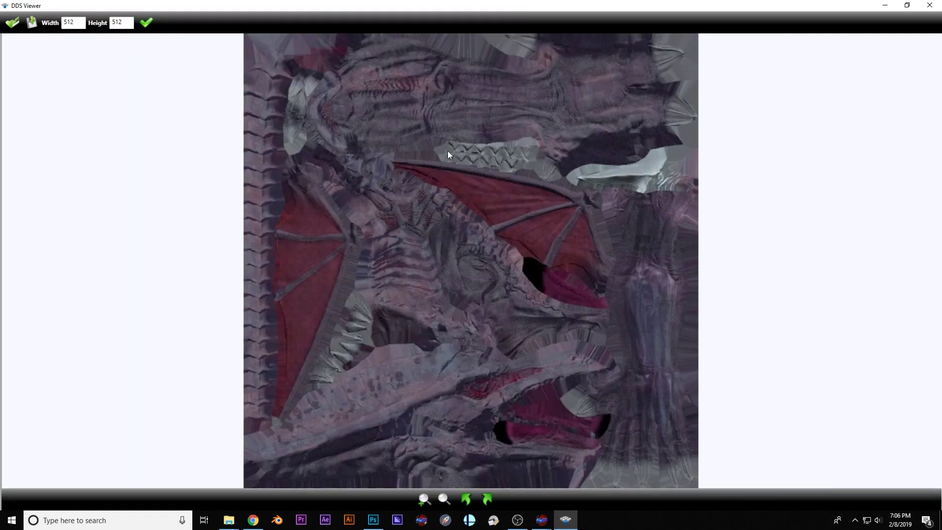
click(930, 6)
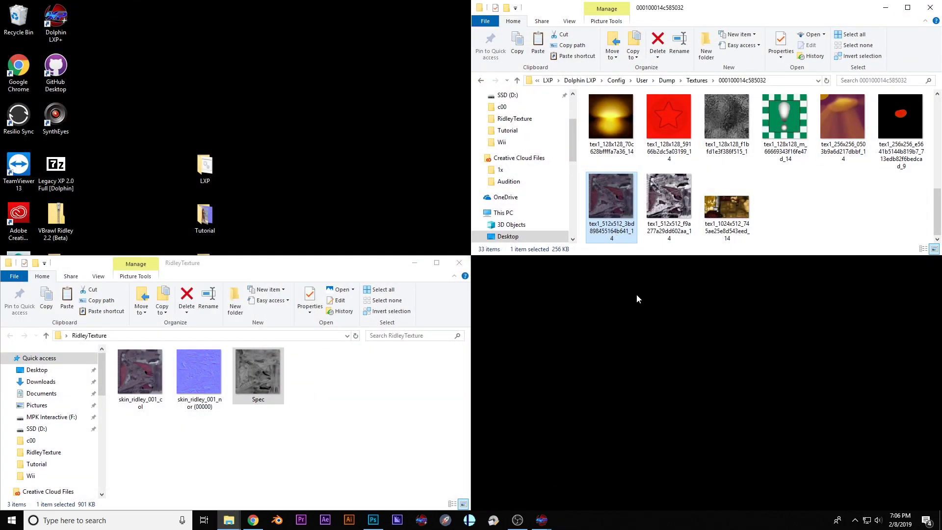
Step: Copy the selected dumped skin texture's file name and rename the RidleyTexture color image as tex1_512x512_3bd898455164b641_14
key(F2)
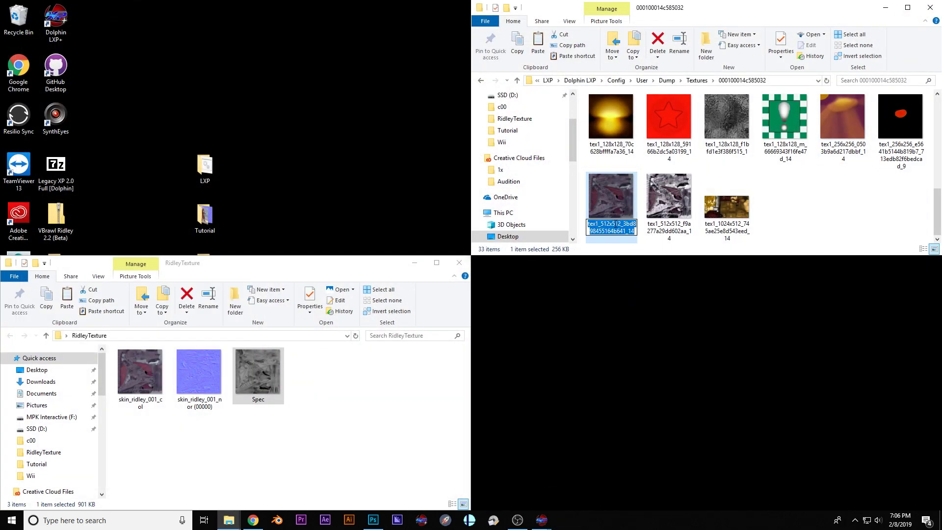
key(ctrl+c)
click(141, 376)
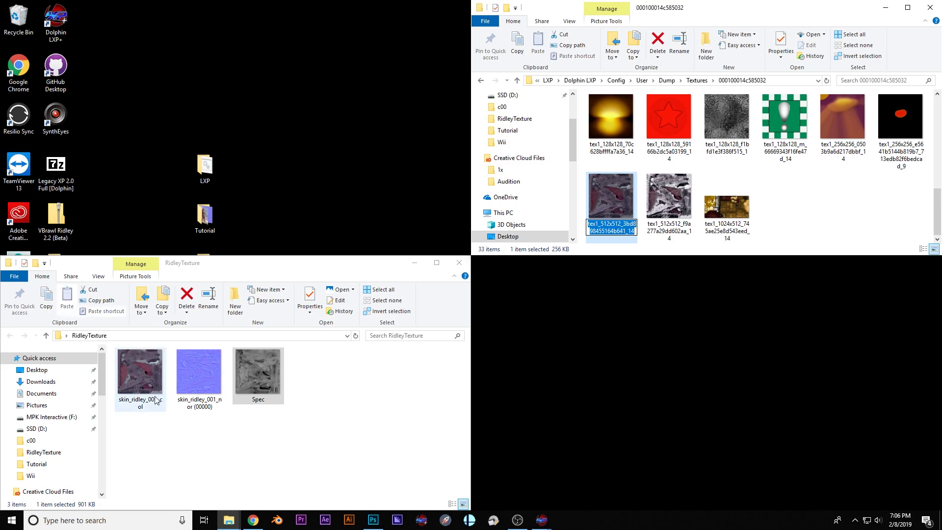
click(147, 400)
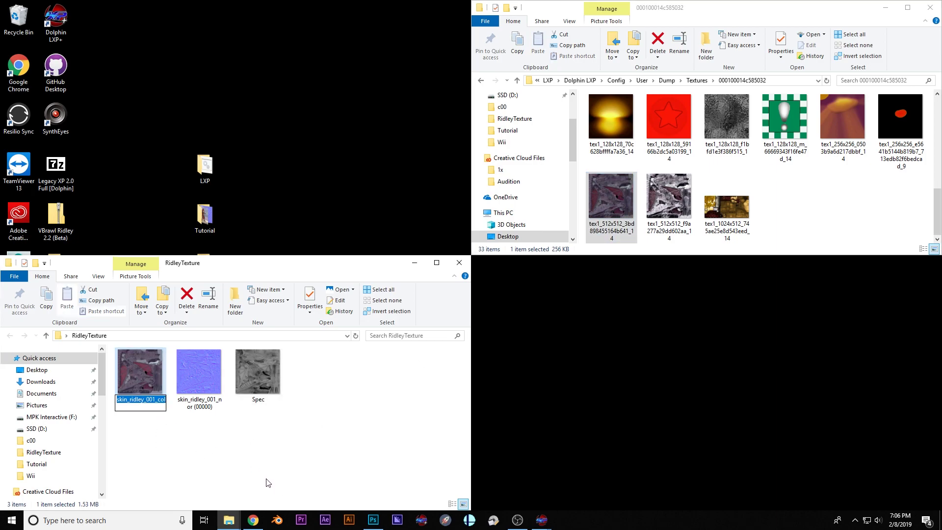
key(ctrl+v)
click(181, 467)
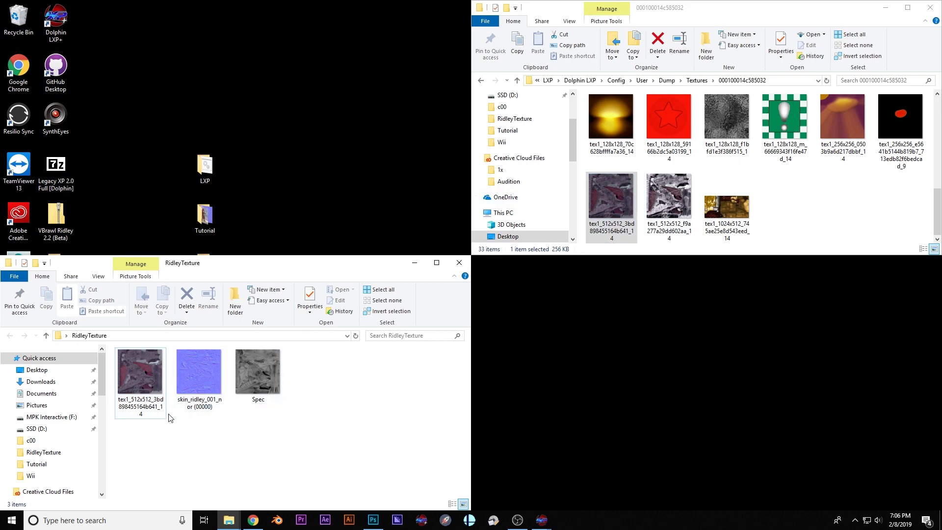
Step: Rename the blue normal map in RidleyTexture as tex1_512x512_3bd898455164b641_14.nrm
click(194, 411)
key(F2)
key(ctrl+v)
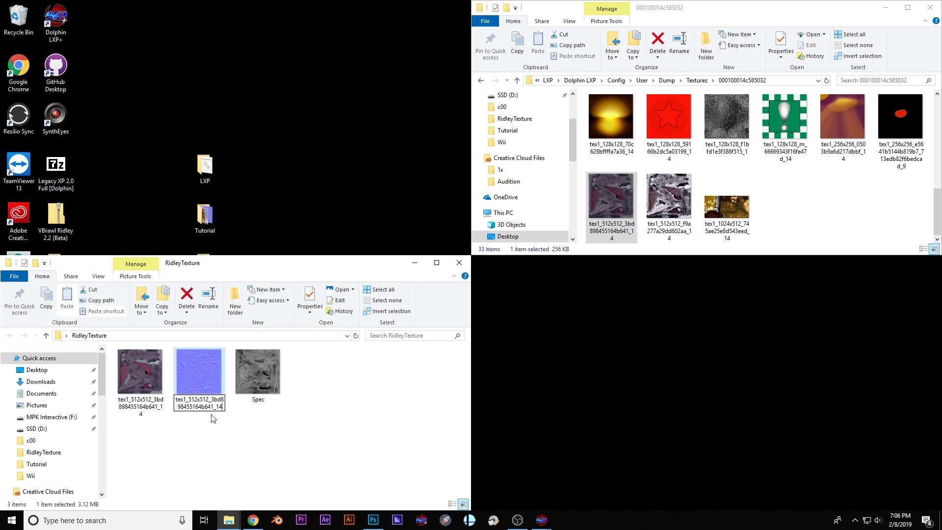
text(.nrm)
key(Return)
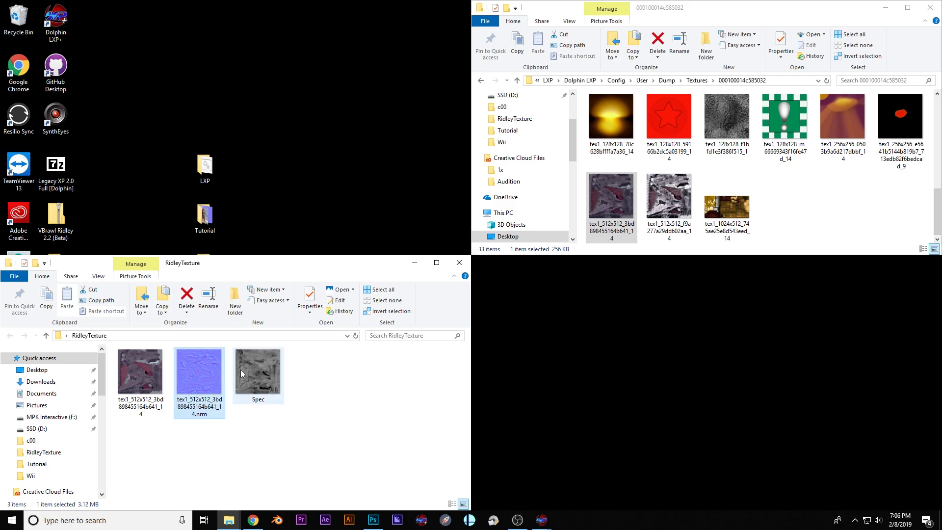
Step: Rename the Spec image in RidleyTexture as tex1_512x512_3bd898455164b641_14.spec
click(260, 402)
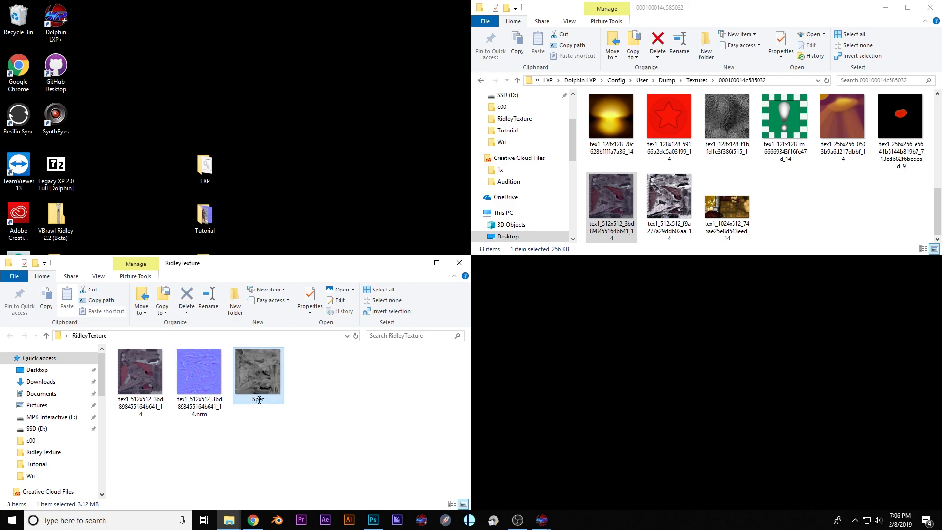
click(258, 400)
key(ctrl+v)
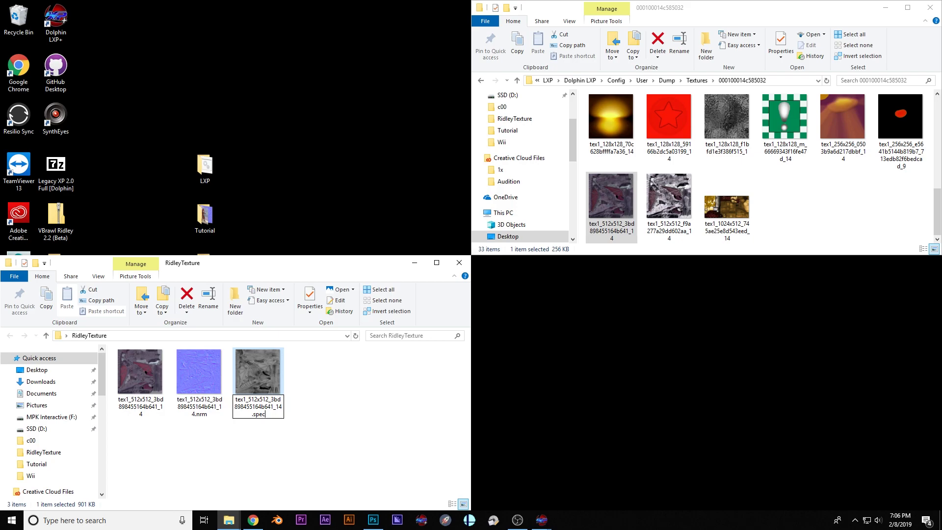
key(Return)
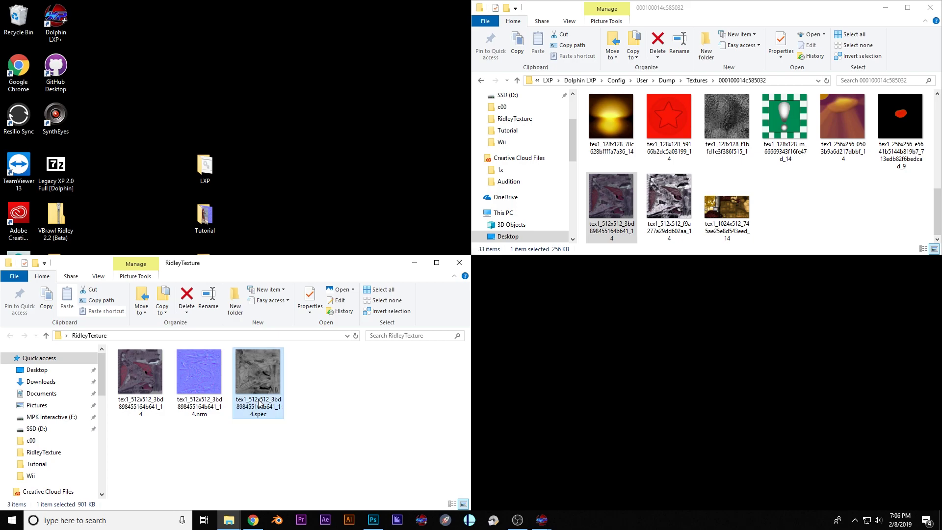
click(291, 450)
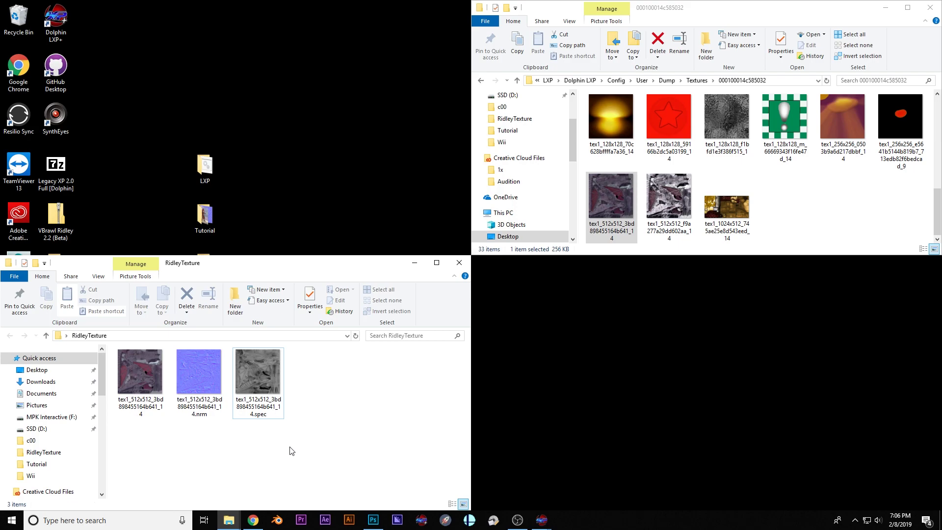
Step: Launch TextureEncoder and set its source folder to RidleyTexture on the Desktop
key(super)
text(text)
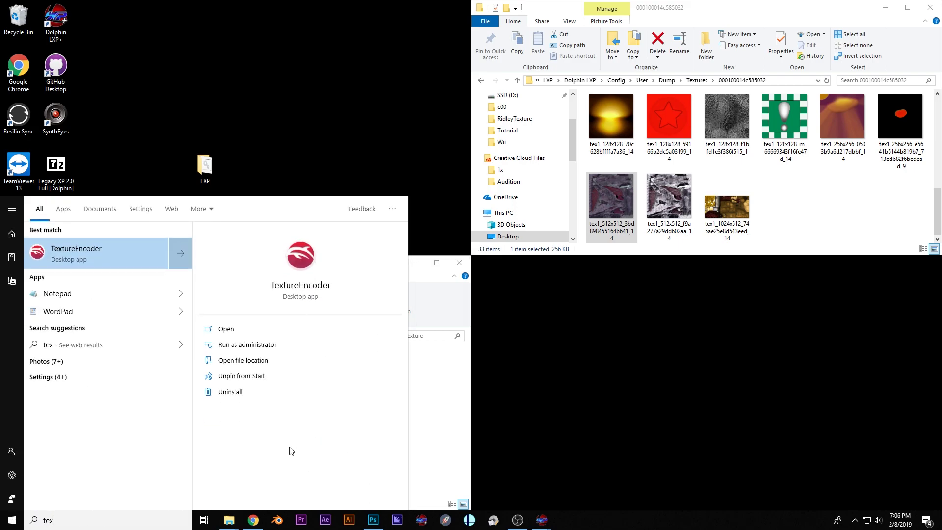
key(Return)
click(230, 61)
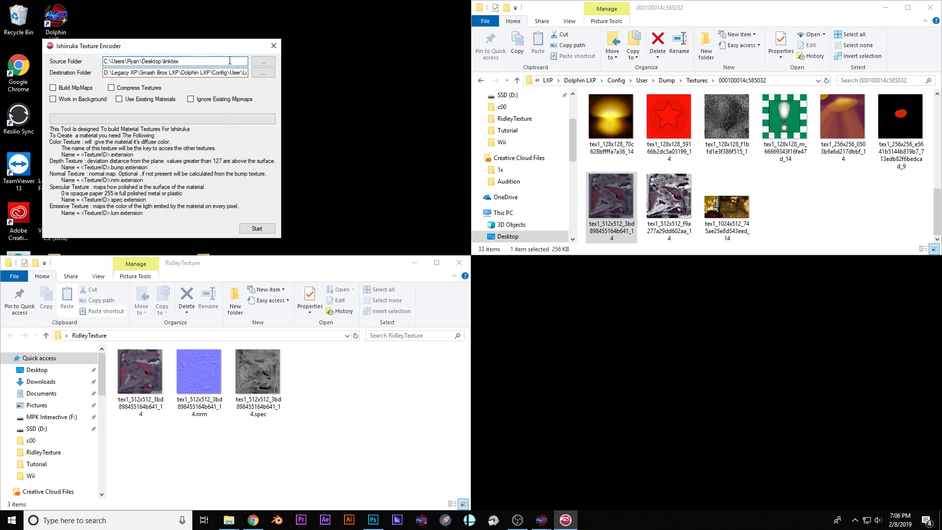
click(264, 62)
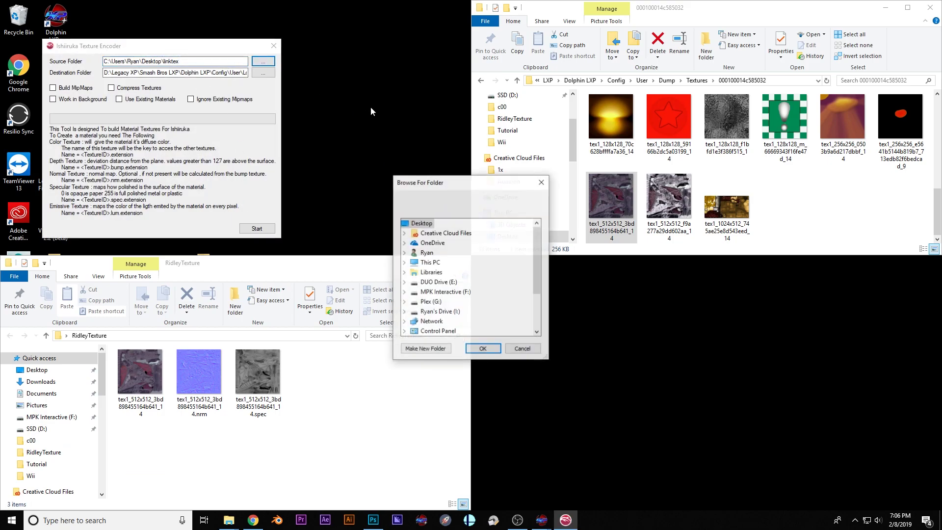
scroll(480, 294, down, 5)
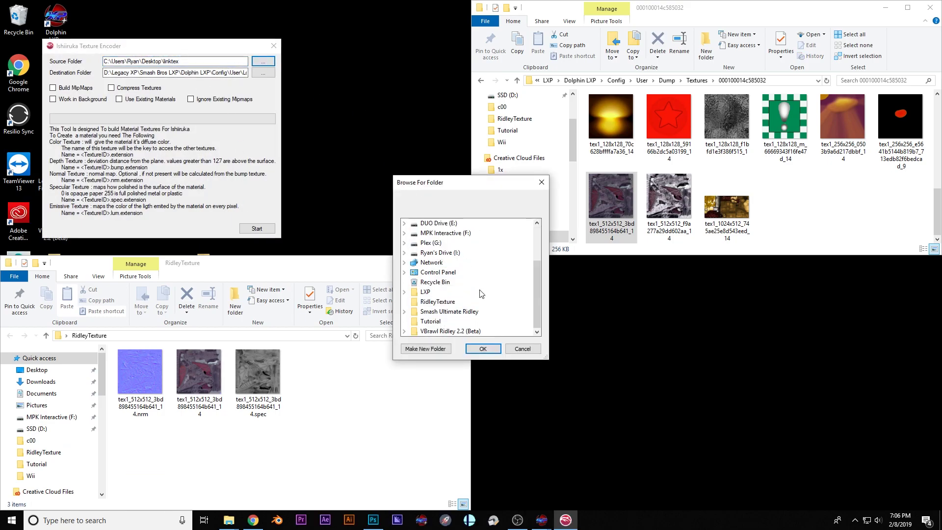
click(429, 306)
click(483, 348)
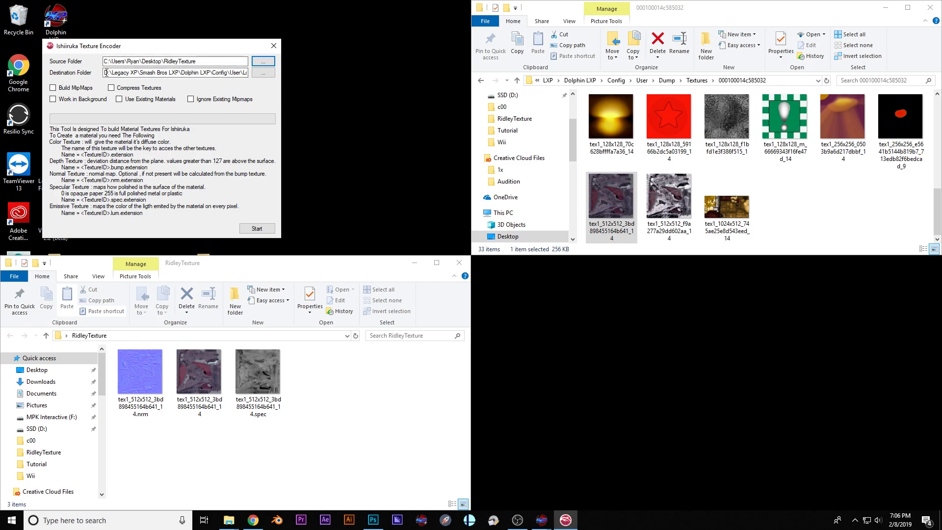
Step: Create a new Desktop folder as the encoder's destination and encode the material textures into it
click(264, 76)
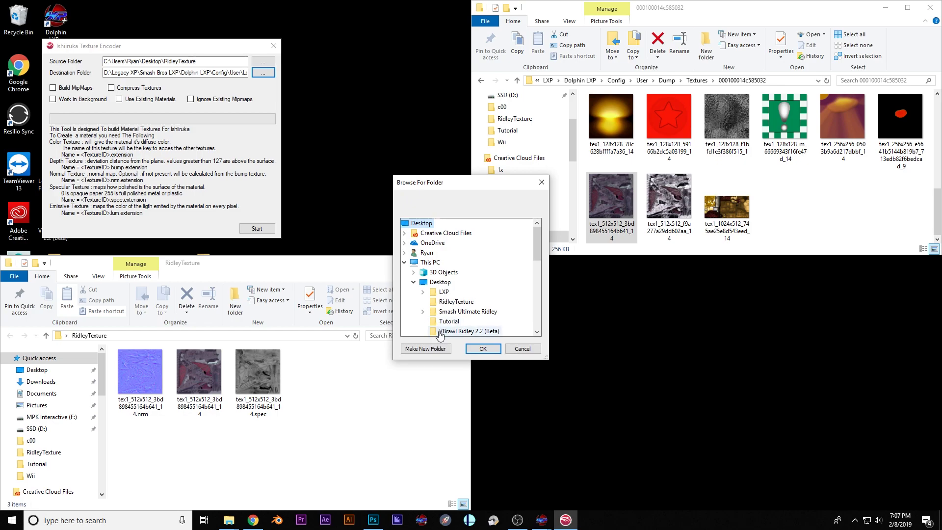
click(431, 352)
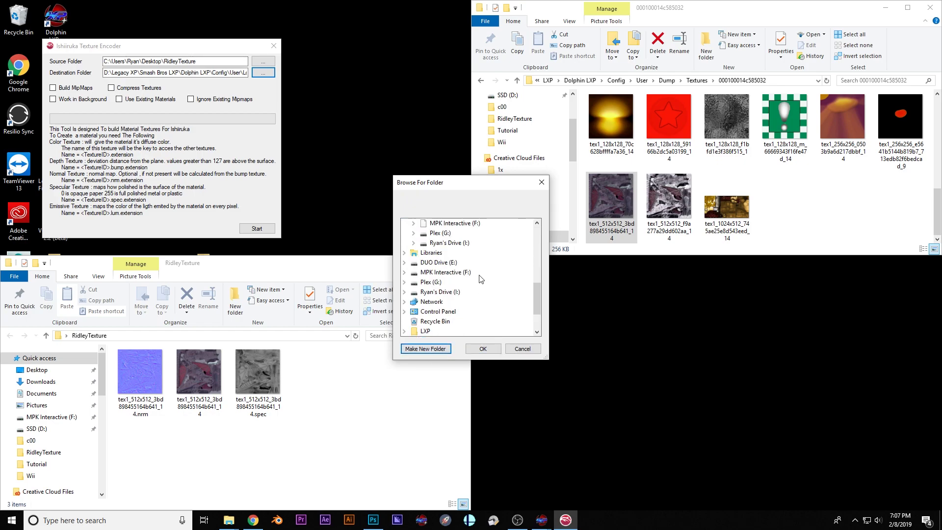
click(423, 351)
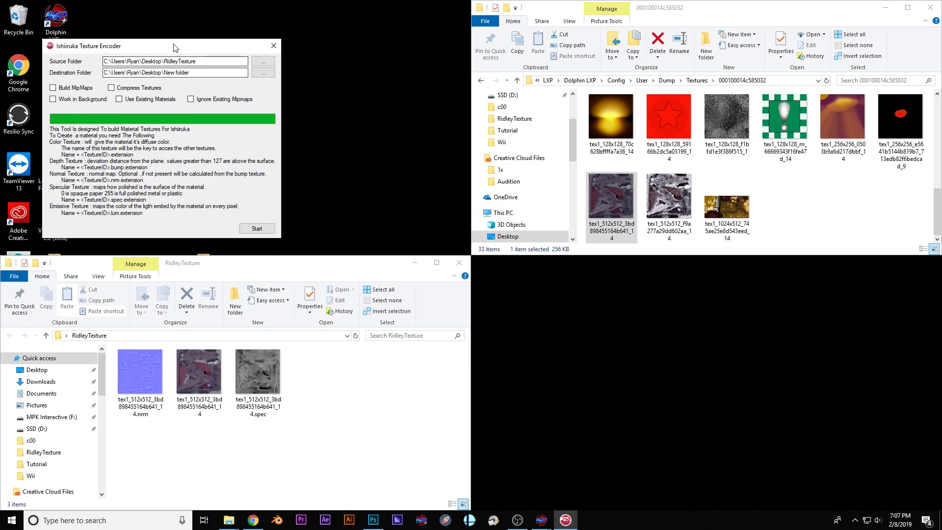
Step: Move the encoder and RidleyTexture windows off the desktop icons and rename the encoded output folder as Ridley
drag(175, 47, 344, 23)
drag(260, 267, 412, 255)
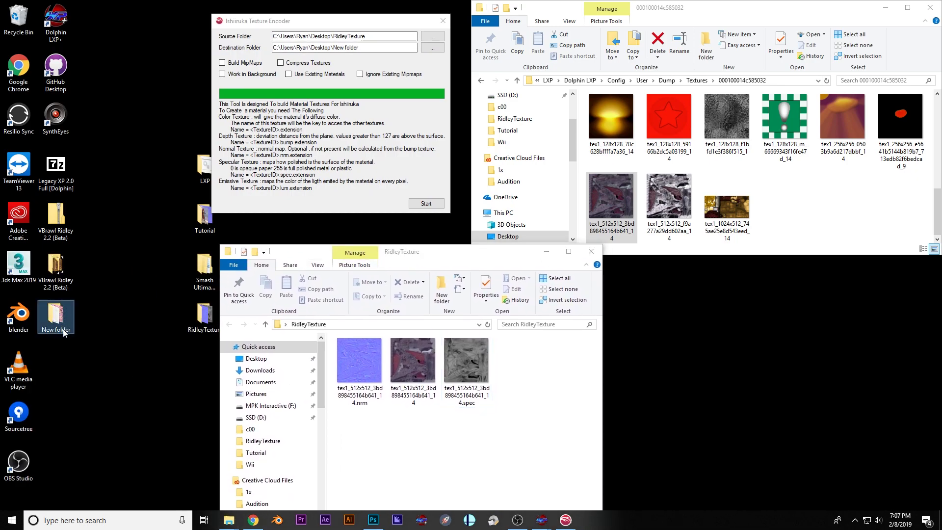
key(F2)
text(Ridley)
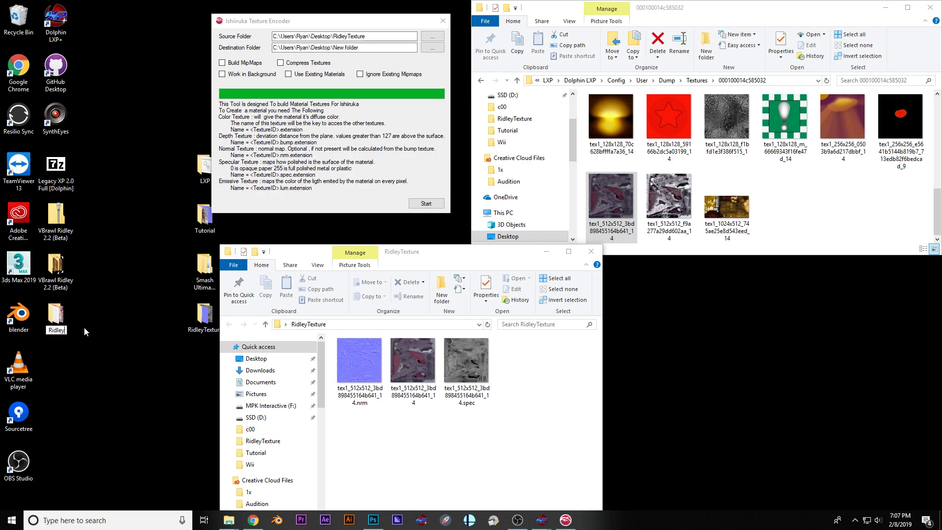
key(Return)
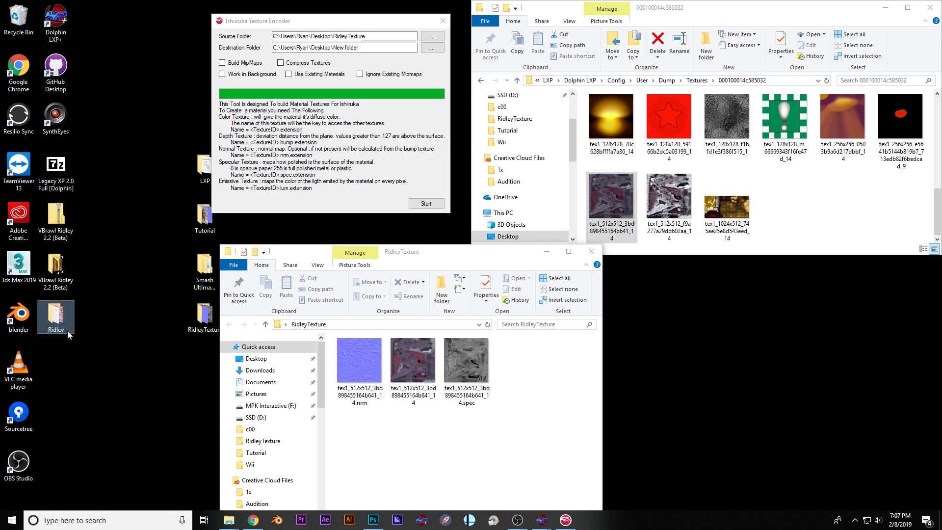
Step: Open the Ridley folder and examine its encoded color texture at full size
double_click(54, 320)
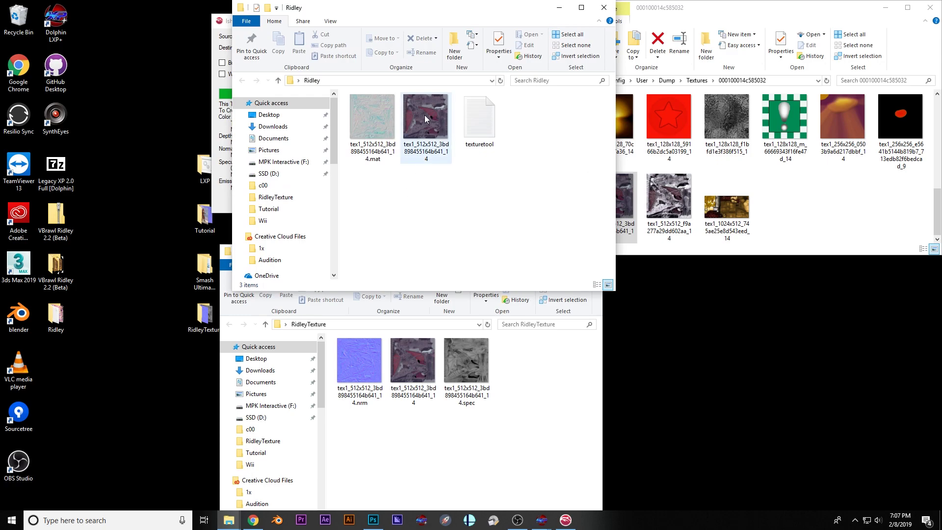
click(430, 126)
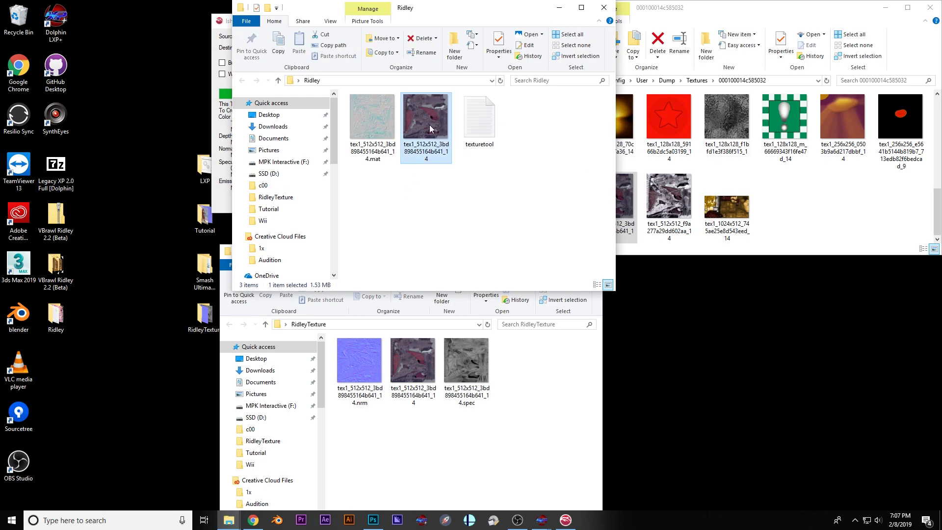
double_click(428, 125)
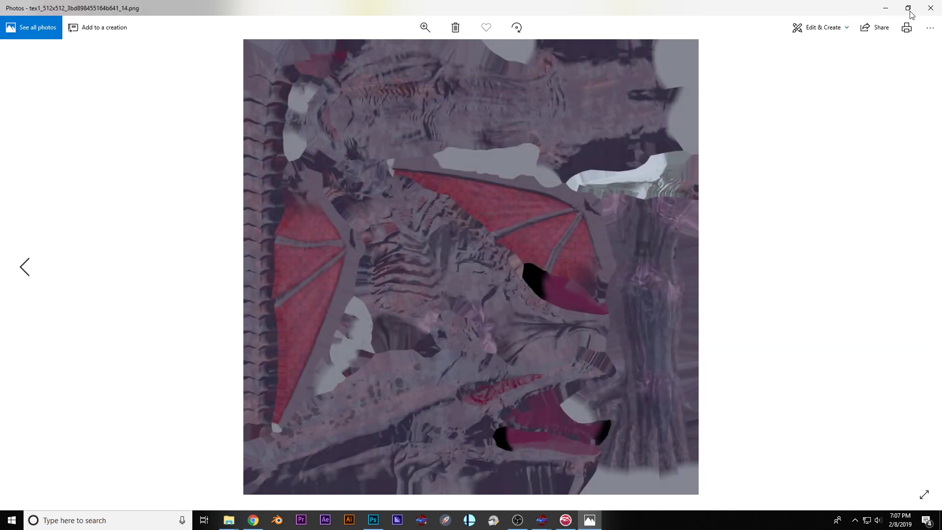
click(930, 8)
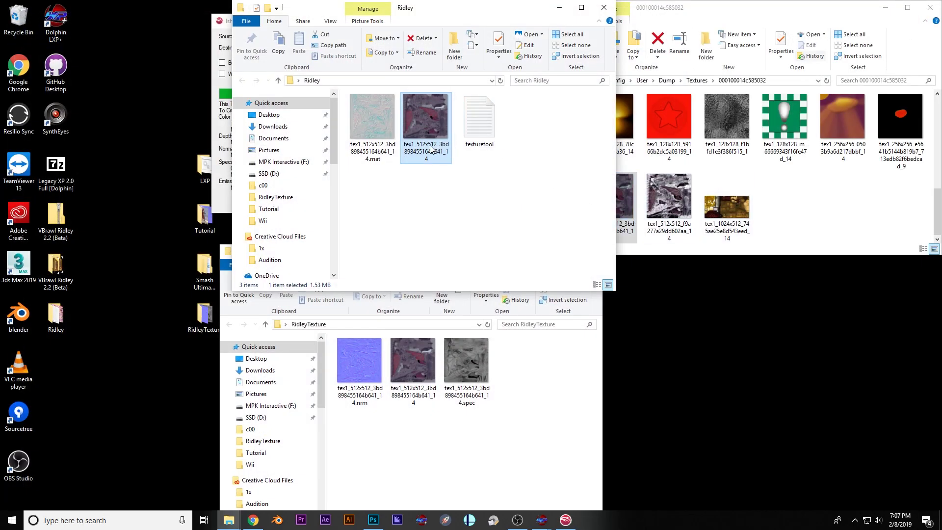
Step: Compare the dumped skin texture with Ridley in the running Ishiiruka match, and return to the .mat file in the Ridley folder
click(634, 214)
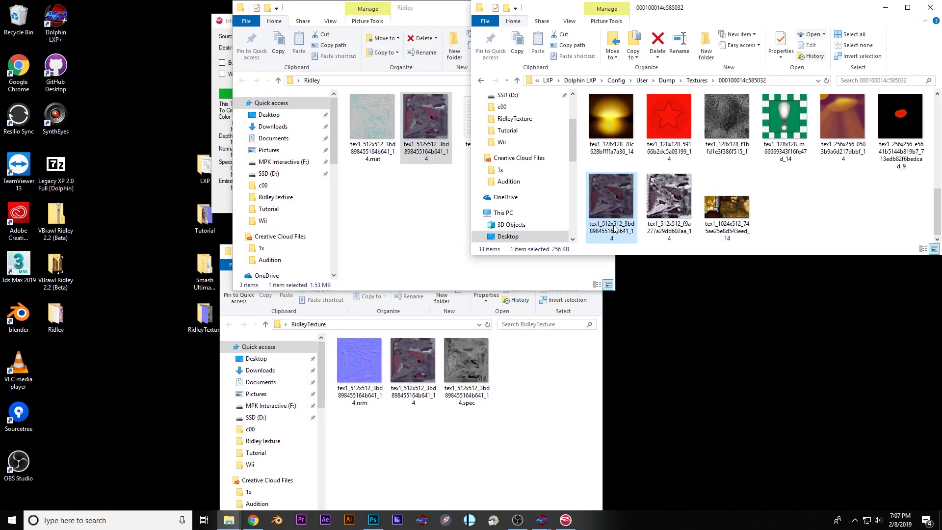
mouse_move(544, 518)
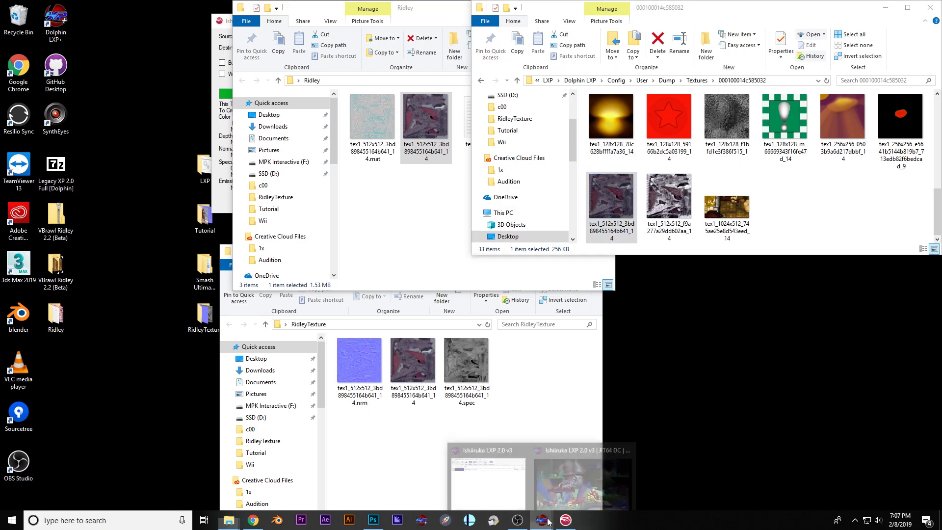
click(576, 483)
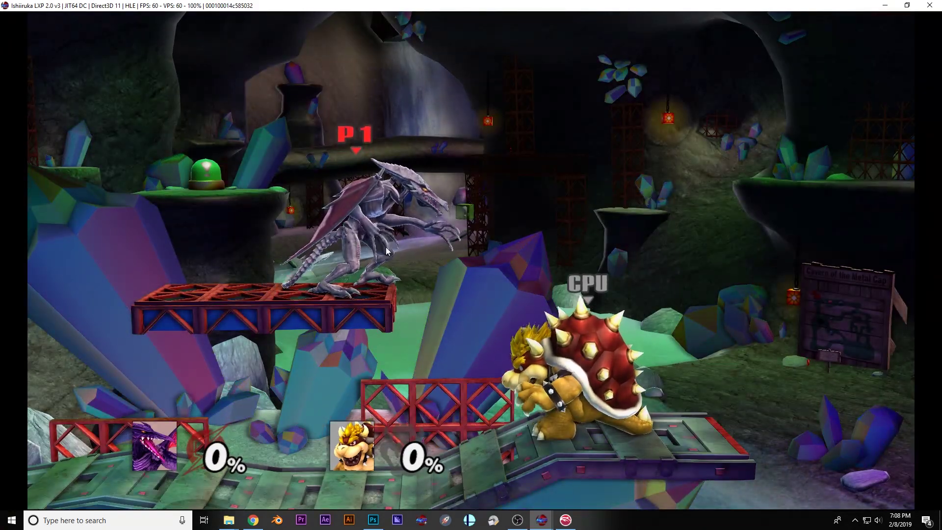
key(alt+Tab)
click(394, 215)
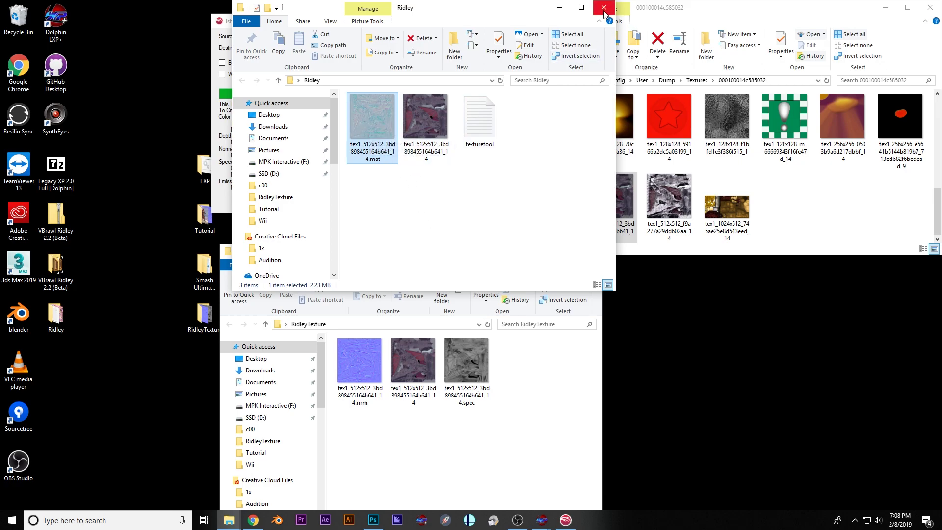
Step: Tile the RidleyTexture and Ridley folder windows in separate quarters alongside the dumped textures window
click(493, 435)
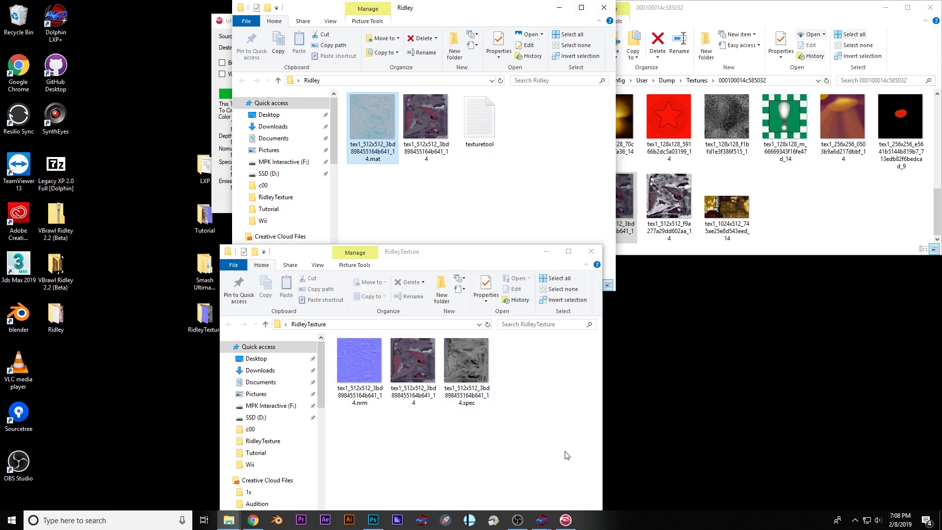
key(super+Left)
key(super+Down)
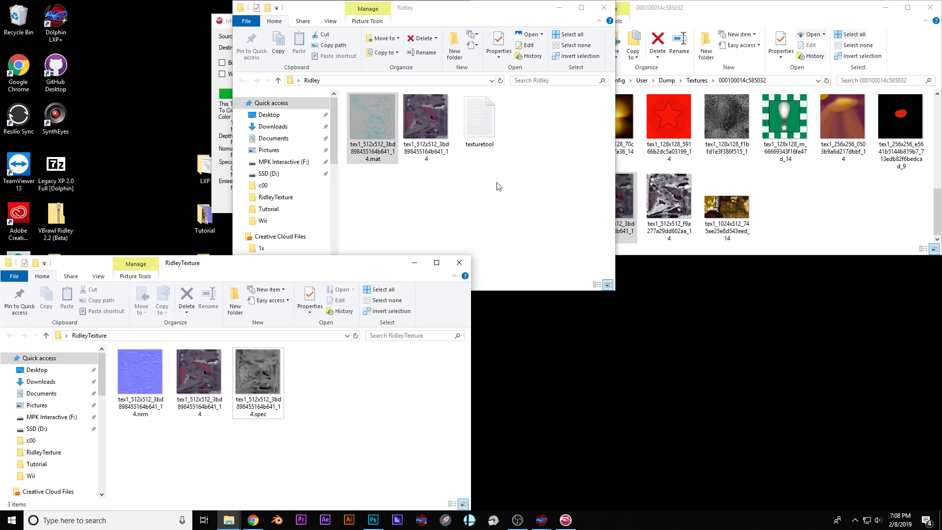
click(448, 18)
key(super+Right)
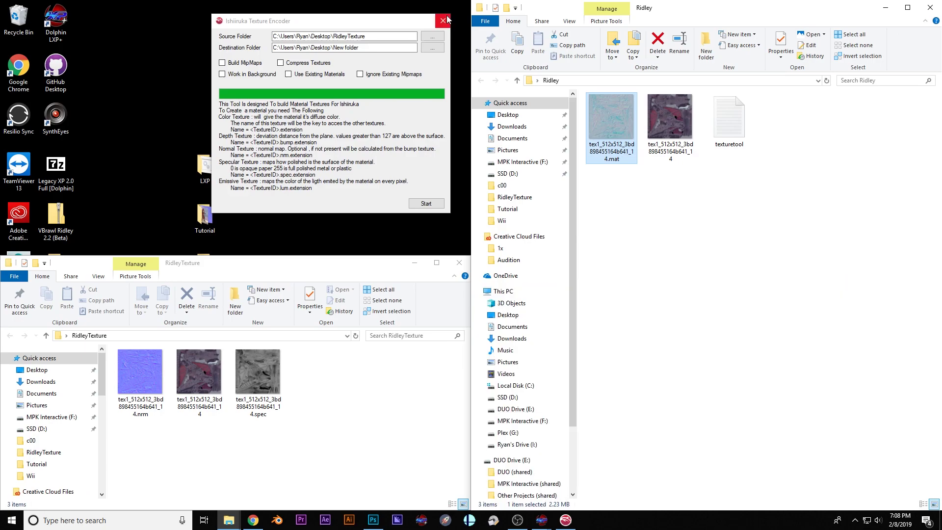
key(super+Down)
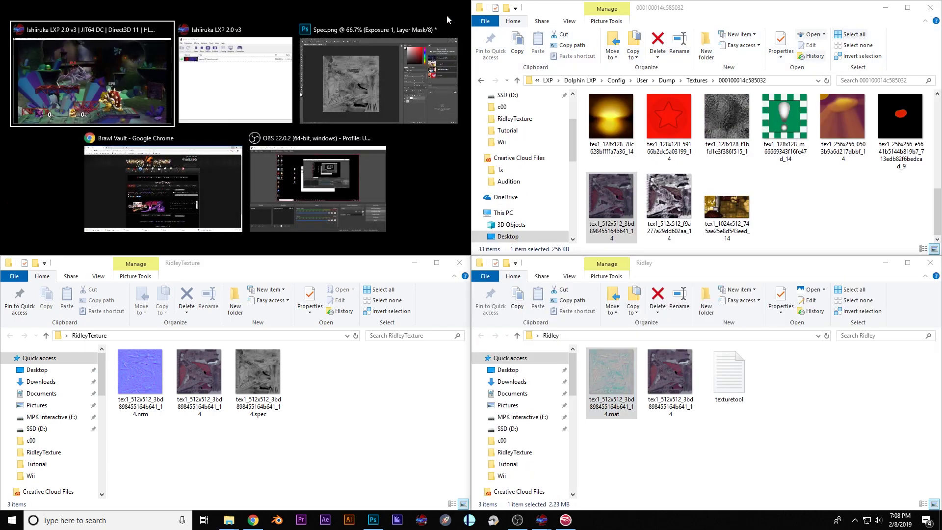
key(Escape)
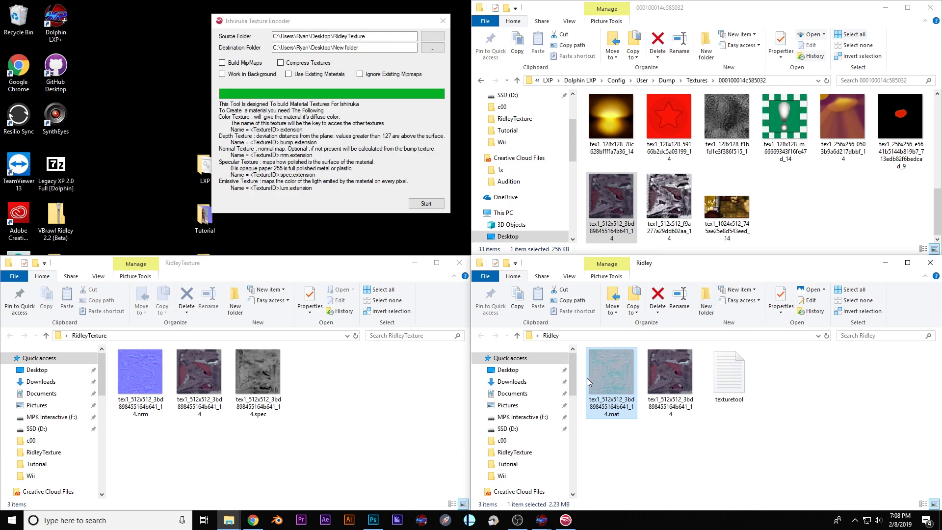
click(521, 432)
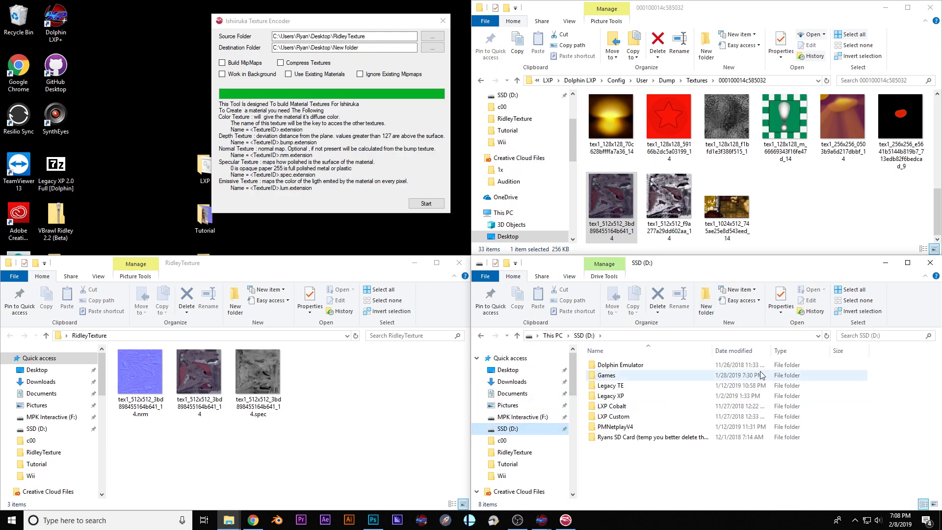
click(626, 417)
double_click(616, 419)
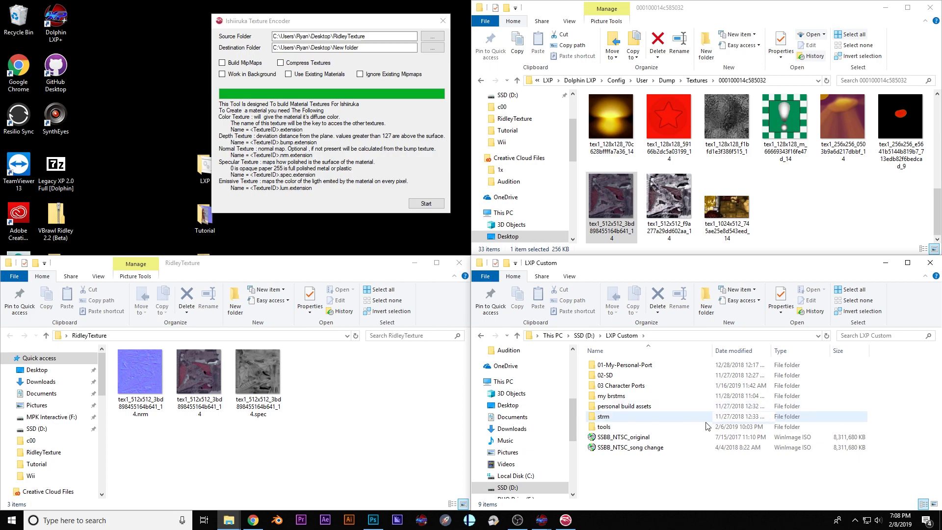
key(alt+Left)
Step: Open the custom texture load folder at Desktop\LXP\Dolphin LXP\Config\User\Load\Textures\000100014c585032
click(507, 406)
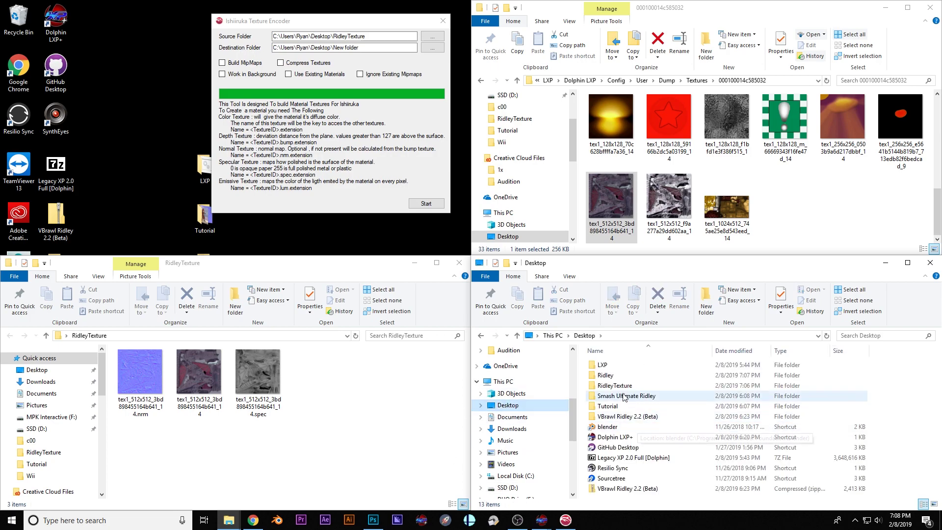
double_click(604, 365)
double_click(611, 365)
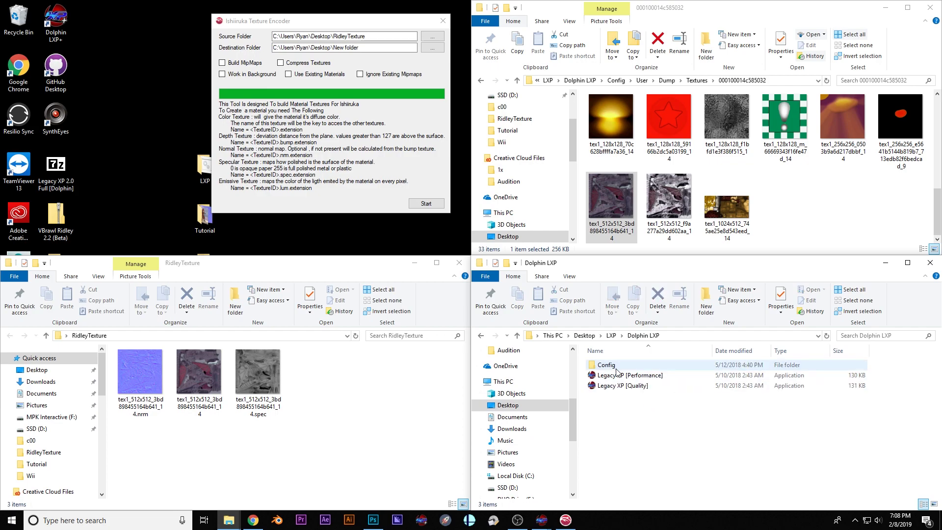
double_click(612, 366)
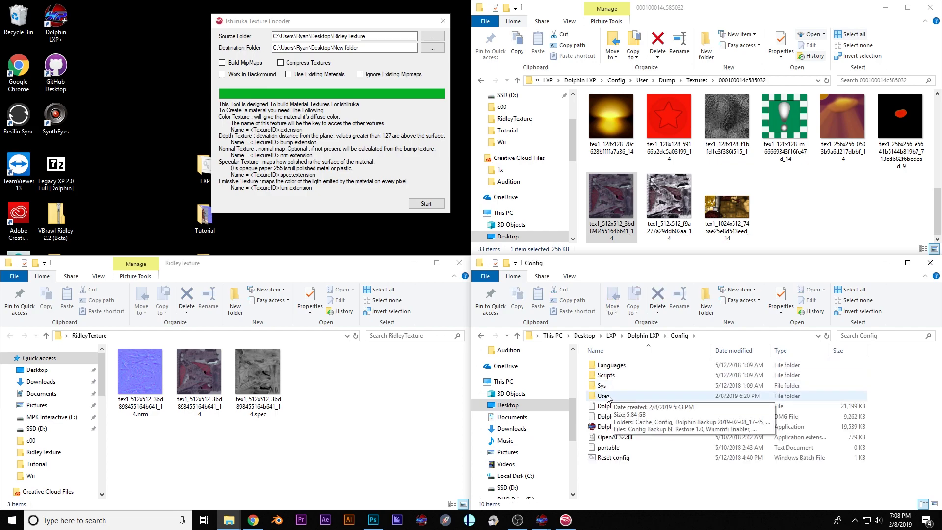
double_click(604, 396)
scroll(609, 397, down, 2)
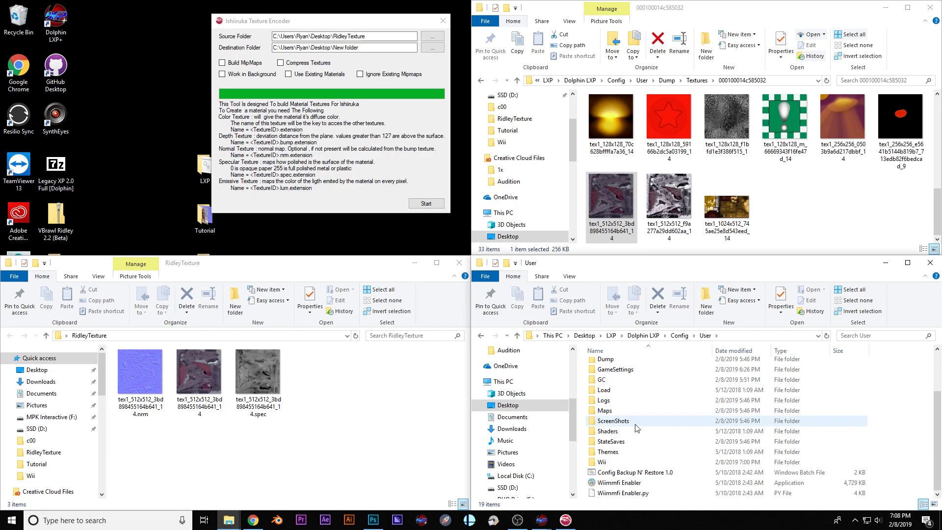
double_click(613, 394)
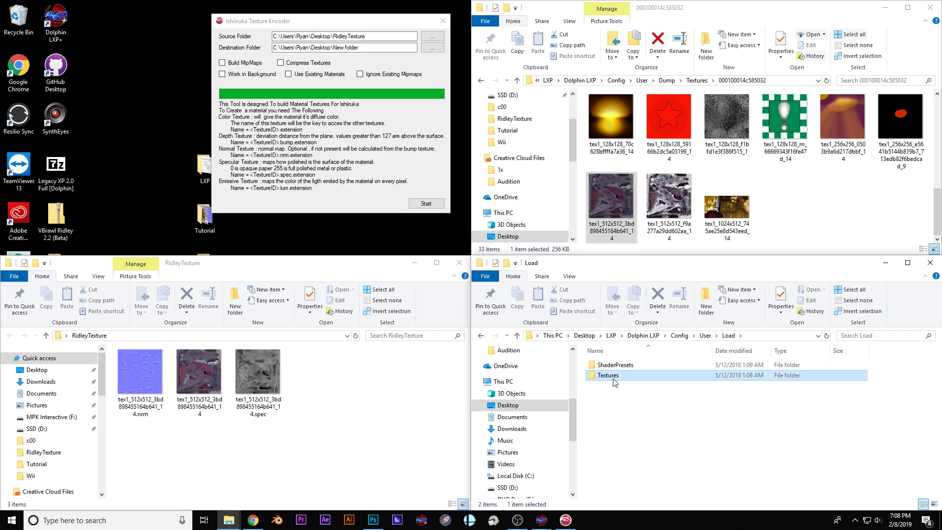
double_click(609, 375)
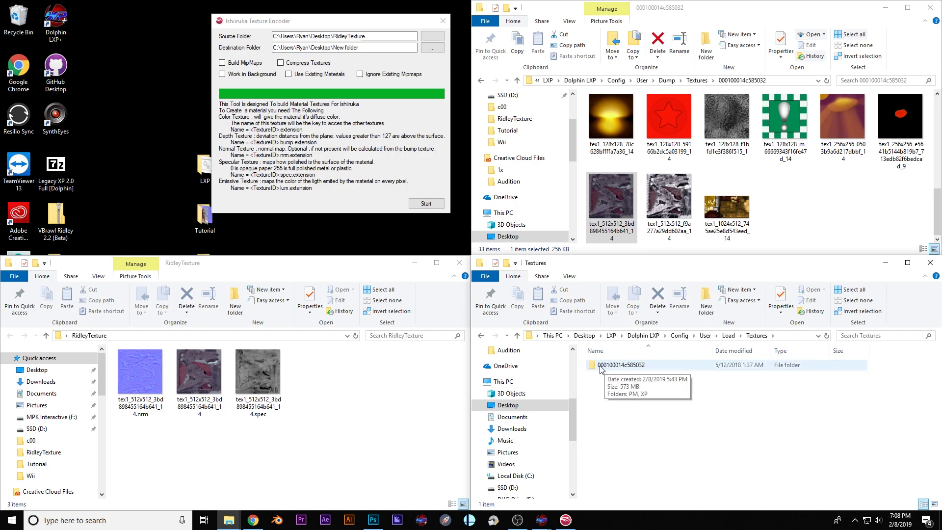
double_click(623, 365)
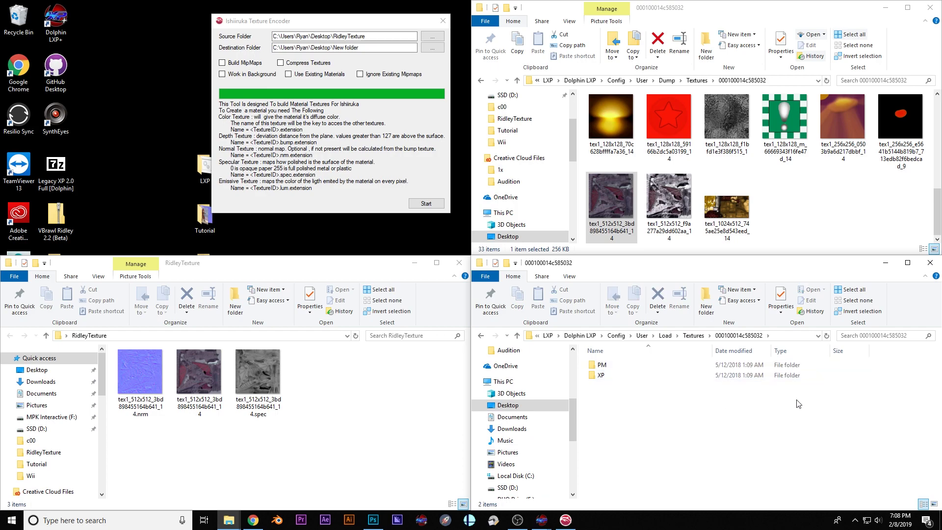
Step: Create a folder named Materials beside PM and XP and open it
key(ctrl+shift+n)
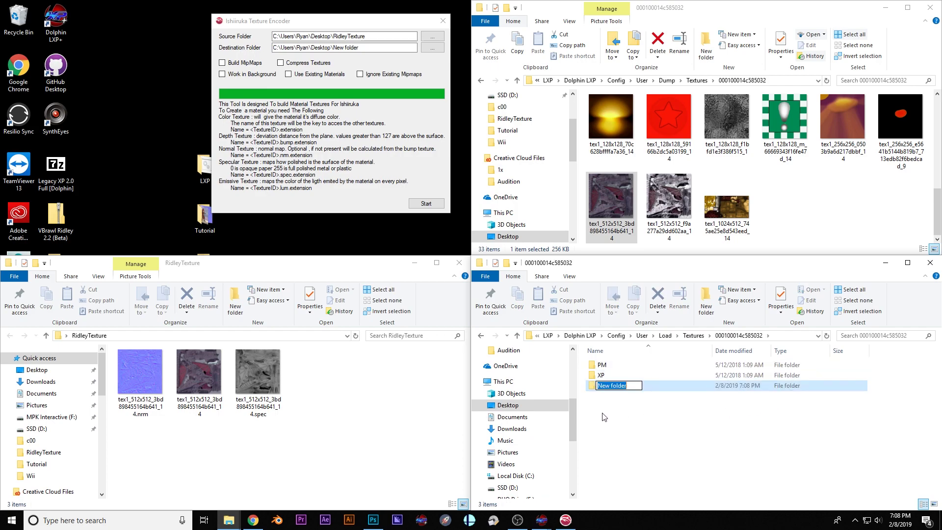
text(Materials)
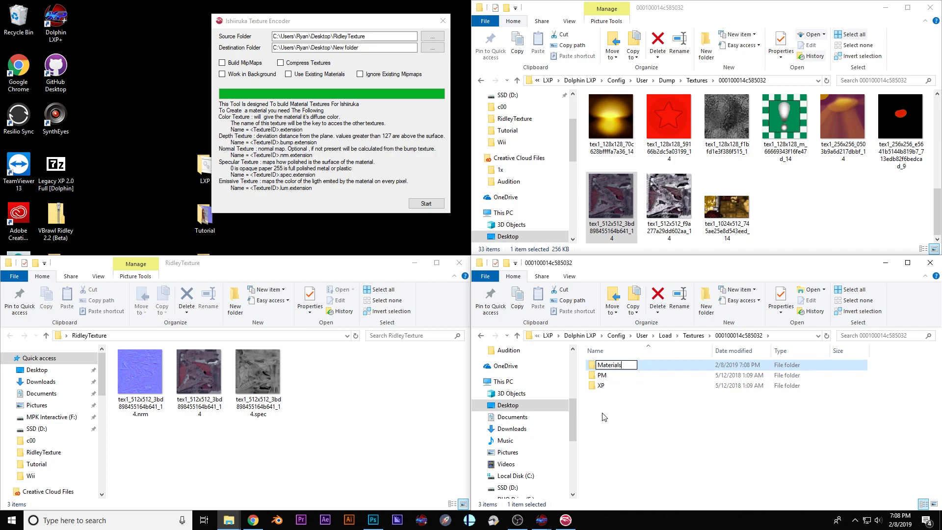
key(Return)
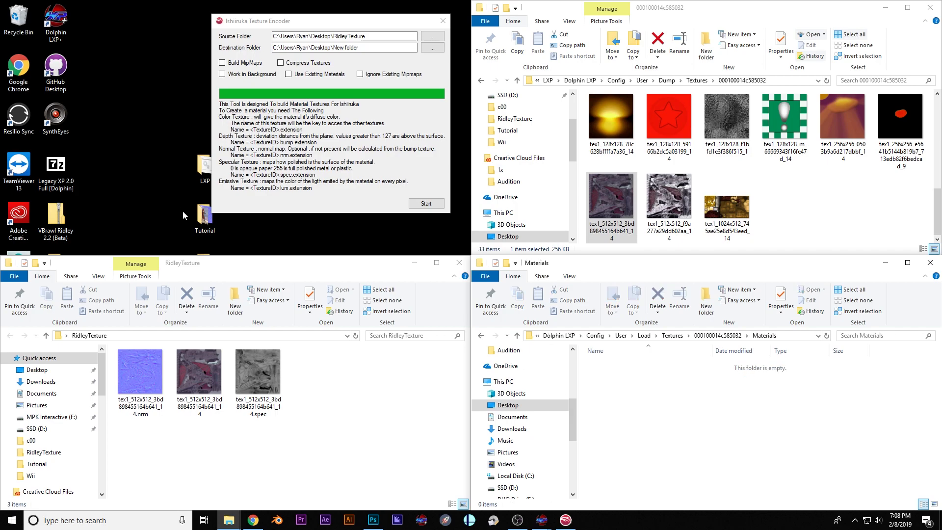
Step: Minimize the RidleyTexture window and move the Ridley folder from the desktop into the Materials folder
click(415, 262)
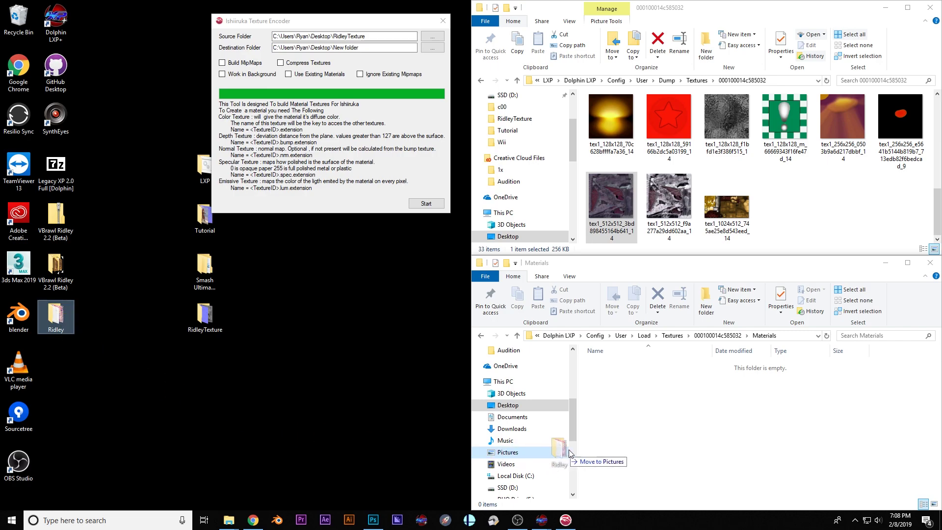
drag(569, 454, 644, 423)
mouse_move(570, 526)
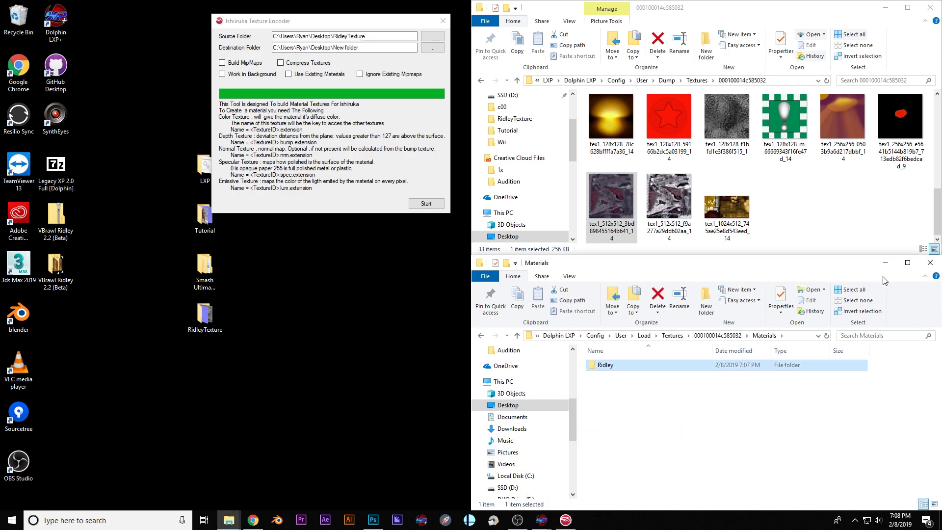
Step: Minimize the Materials and dumped textures windows and move the Texture Encoder window clear of the desktop folders
click(885, 262)
click(885, 8)
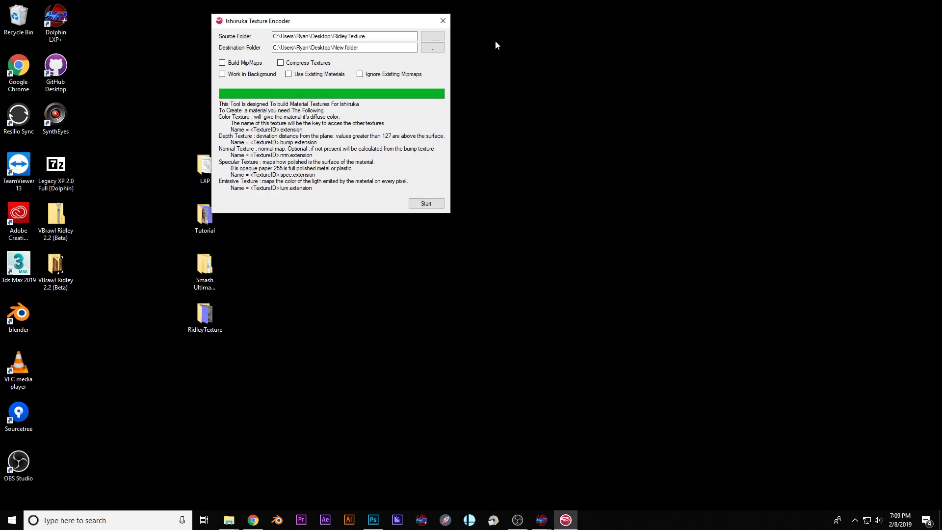
drag(418, 25, 436, 54)
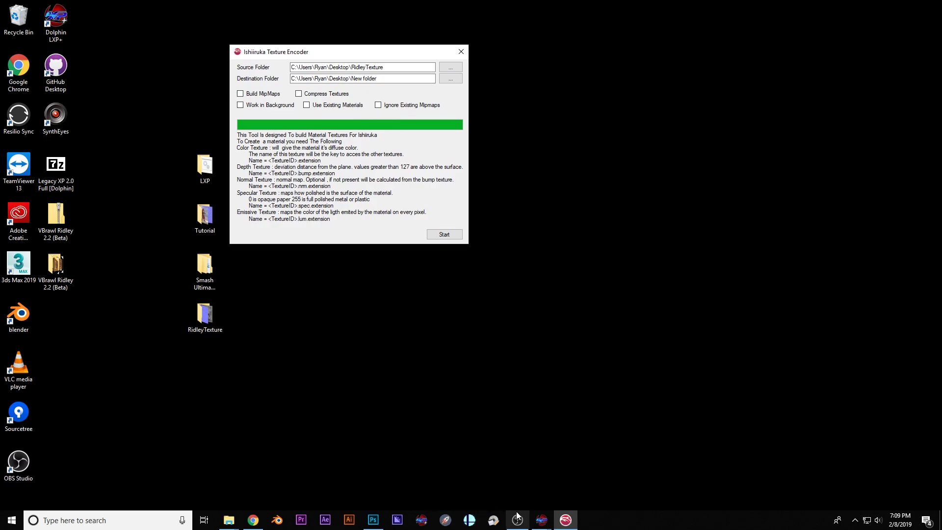
Step: Switch to the running Ishiiruka match and place the emulator's main window over it, clear of Ridley
mouse_move(543, 525)
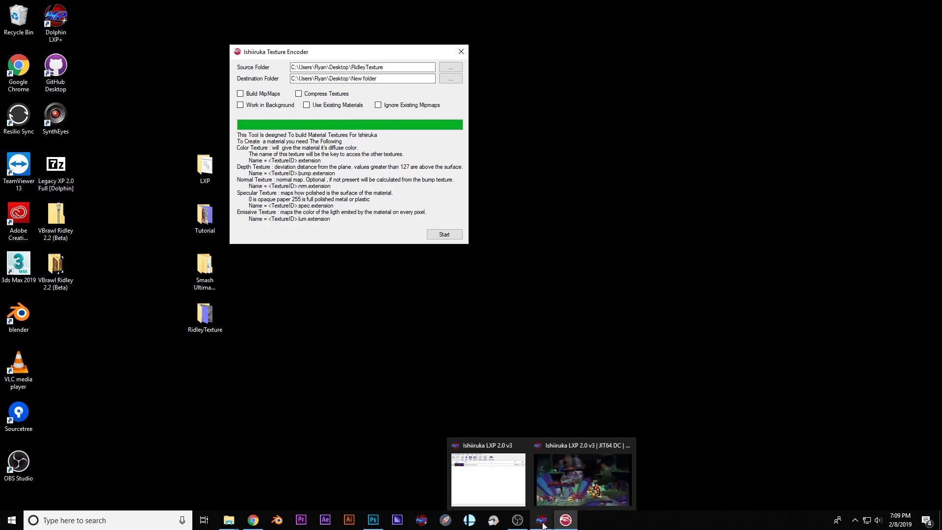
click(548, 490)
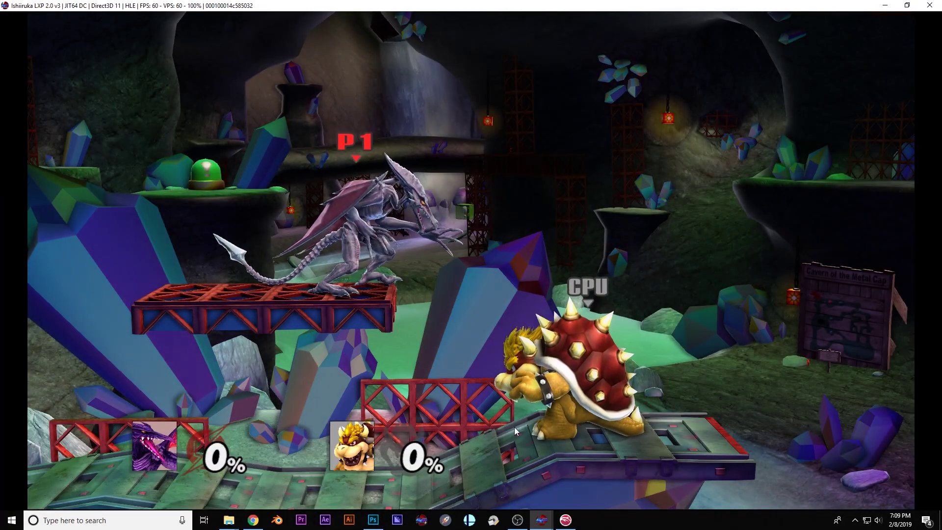
key(alt+Tab)
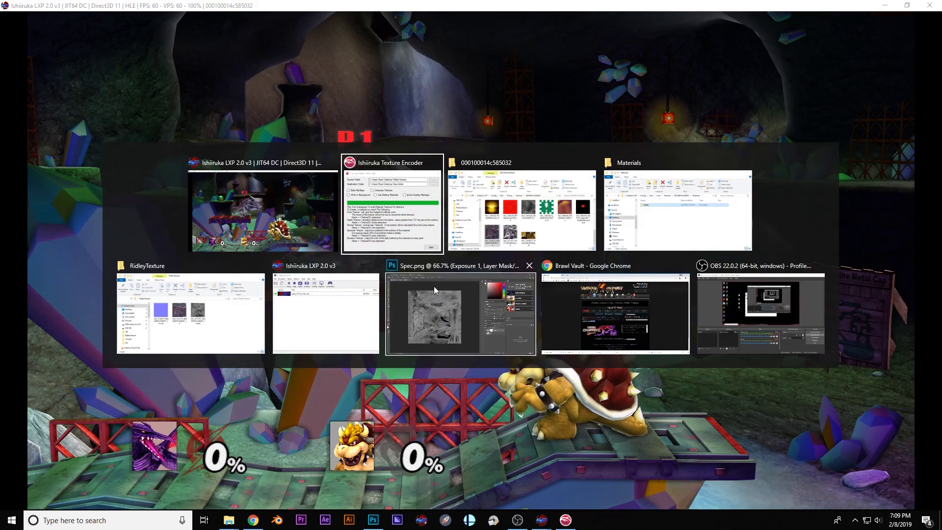
click(315, 329)
drag(424, 143, 663, 75)
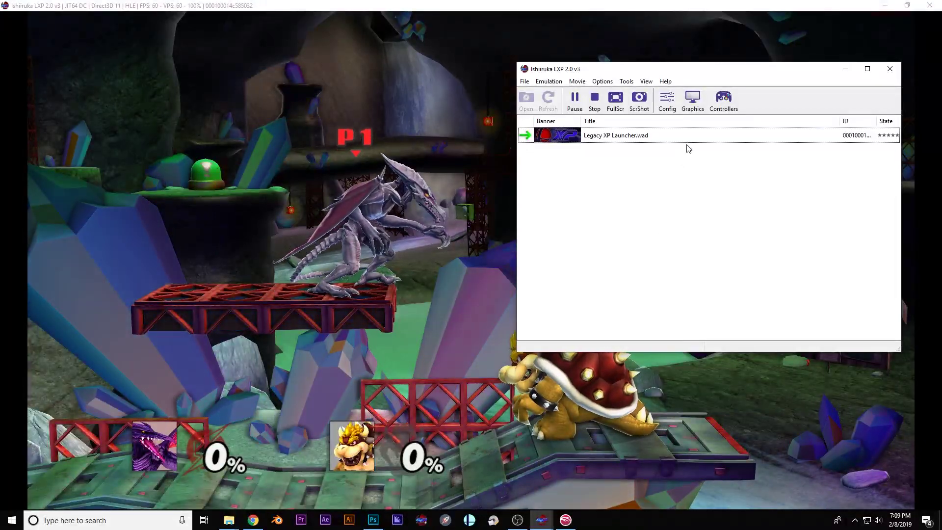
Step: Reload the textures by disabling and re-enabling Load Custom Textures in the advanced graphics configuration, and close the configuration
click(693, 100)
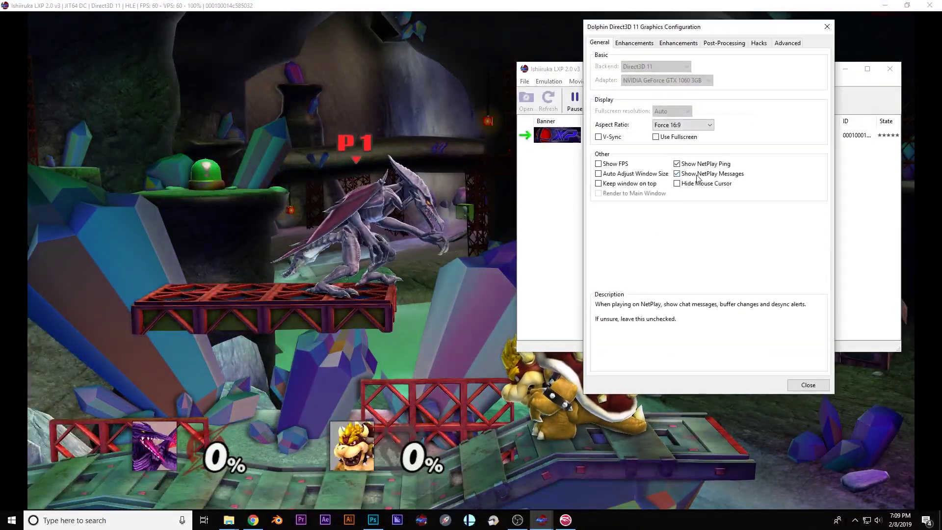
click(784, 43)
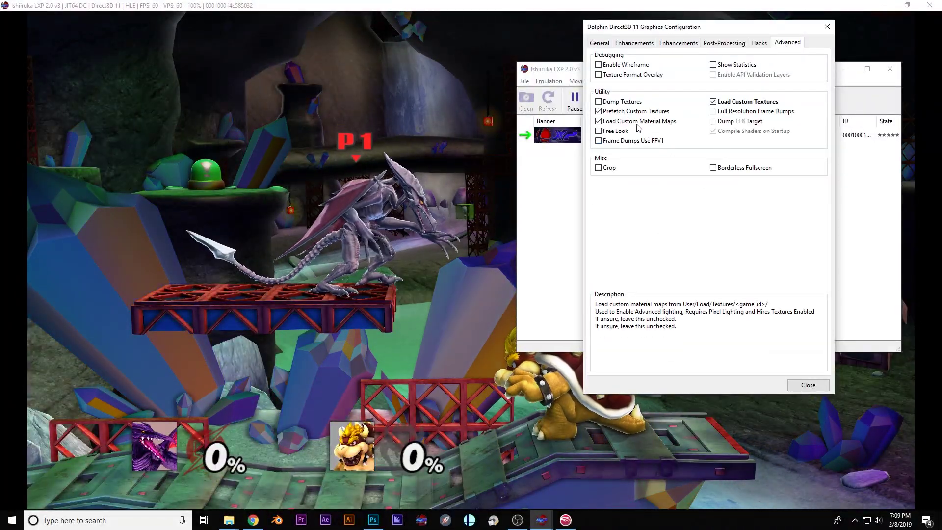
click(713, 102)
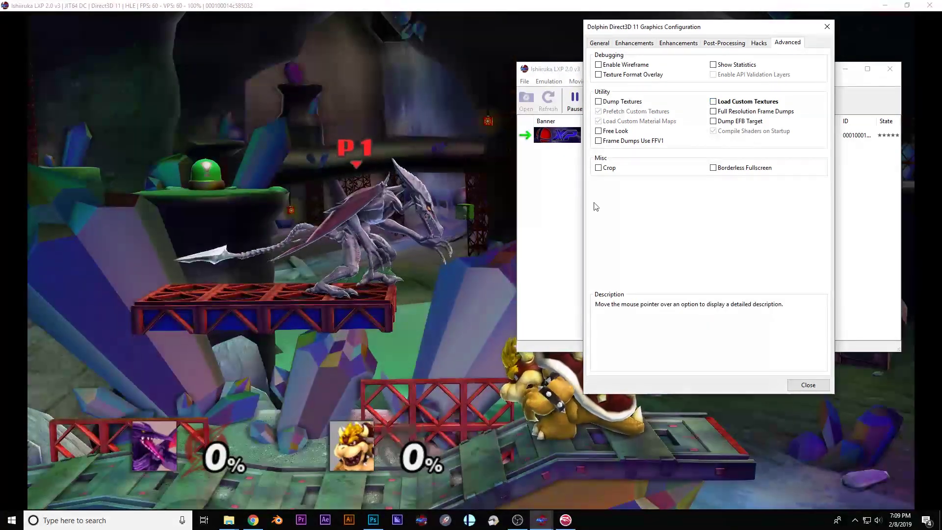
click(713, 102)
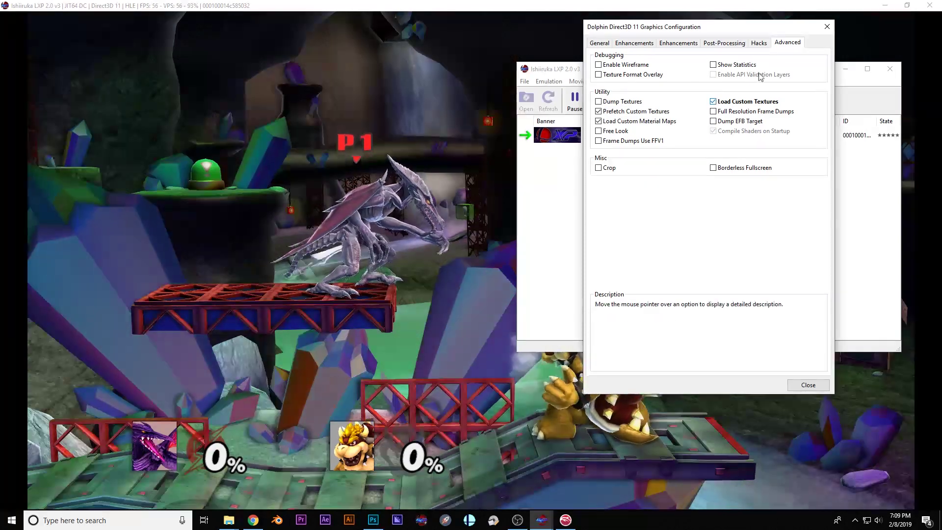
click(827, 27)
Step: Pause the training match, change the Camera option to the zoom setting, and resume for a closer view of Ridley
click(414, 173)
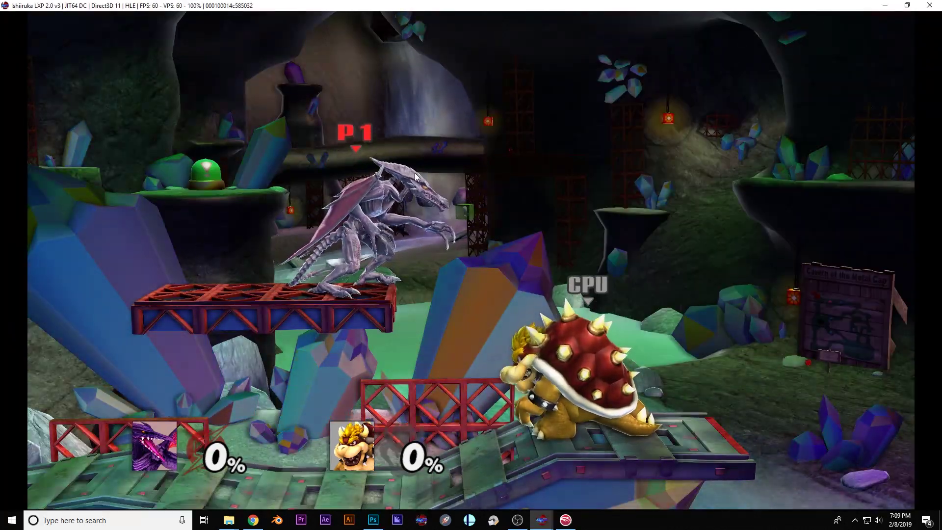
key(Return)
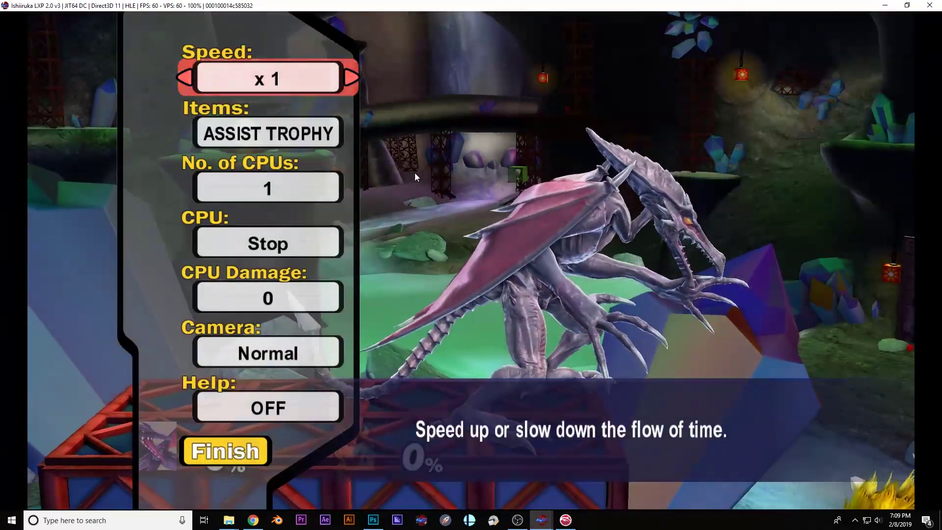
key(Up)
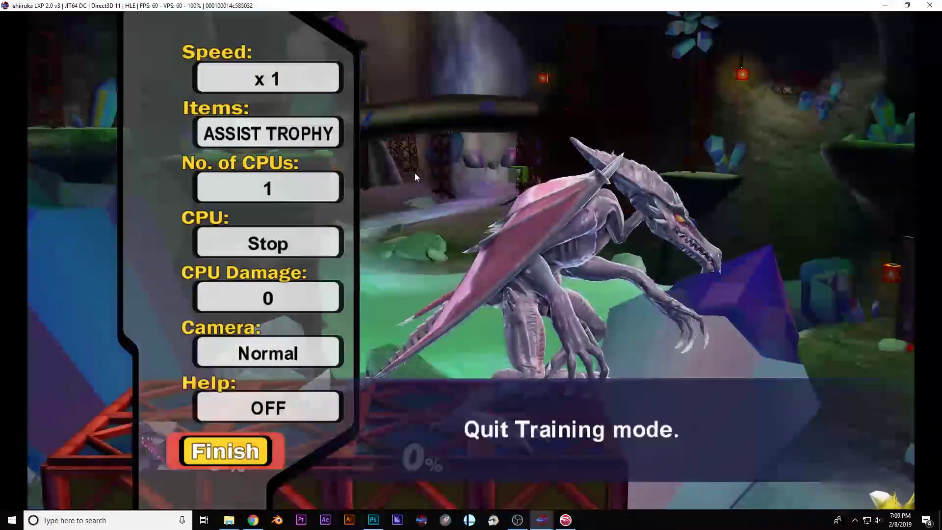
key(Up)
key(Up)
key(Up)
key(Up)
key(Down)
key(Up)
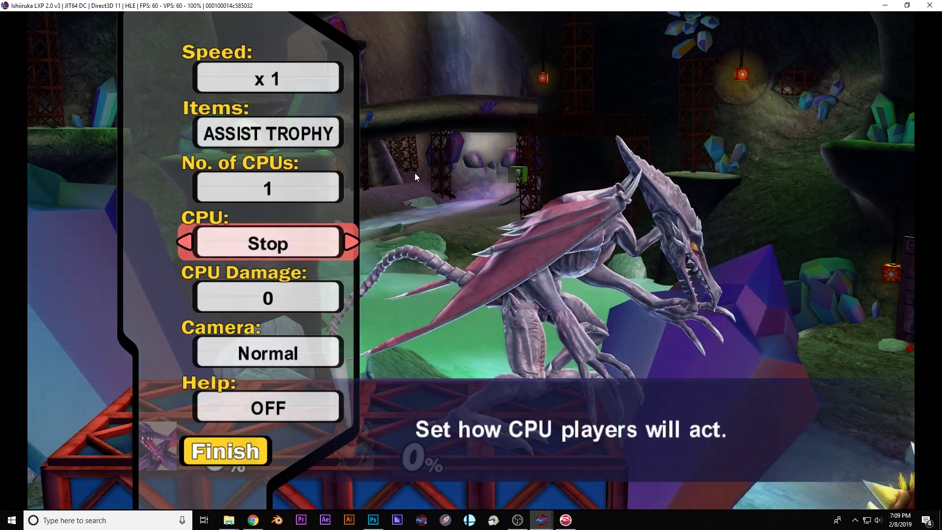
key(Down)
key(Down)
key(Right)
key(Return)
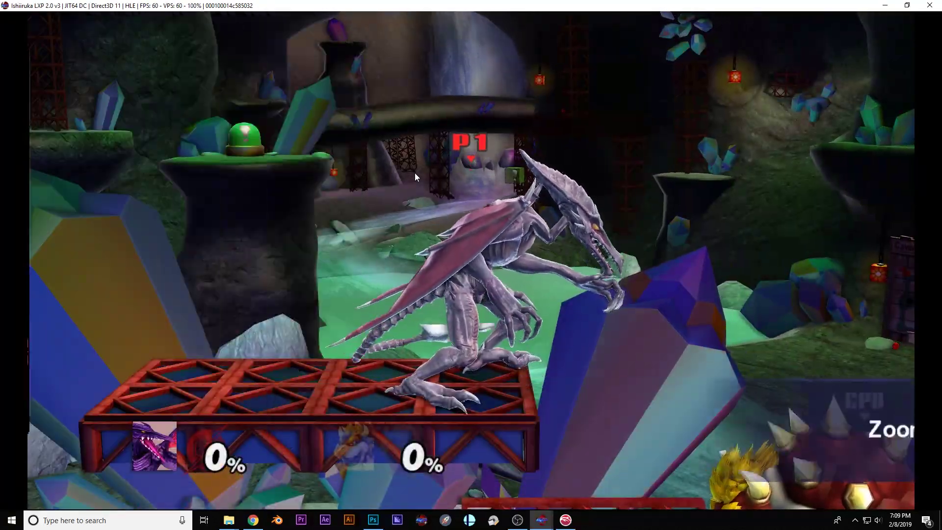